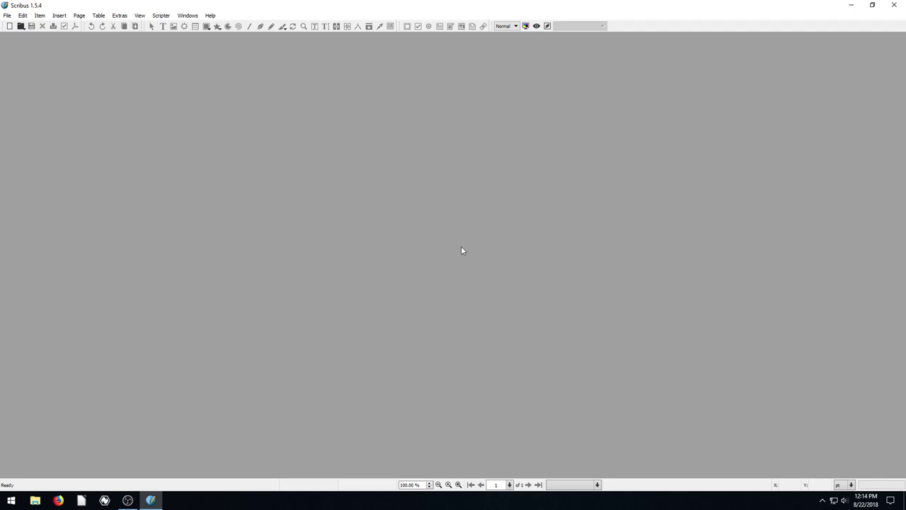
# Step: Create a book from the Lulu and Createspace 6x9 paper book template, accepting Liberation Serif as the substitute font
pyautogui.click(7, 16)
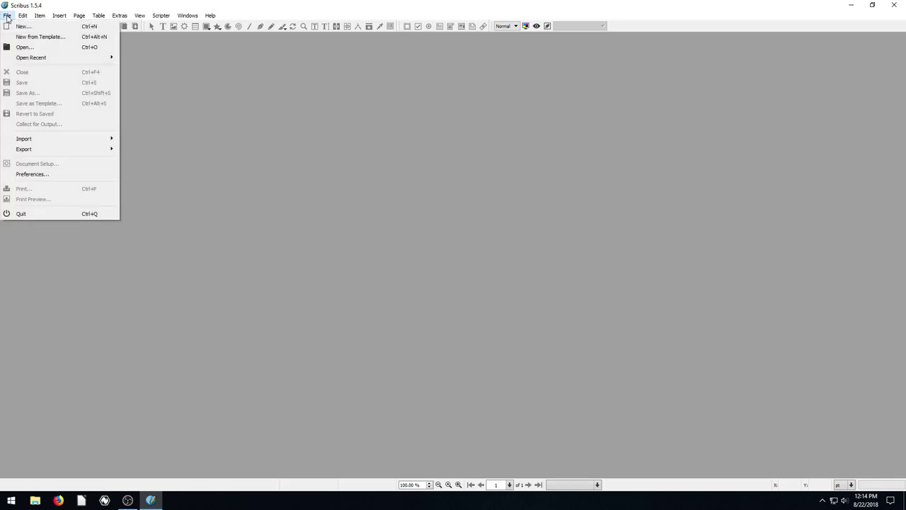
pyautogui.click(34, 37)
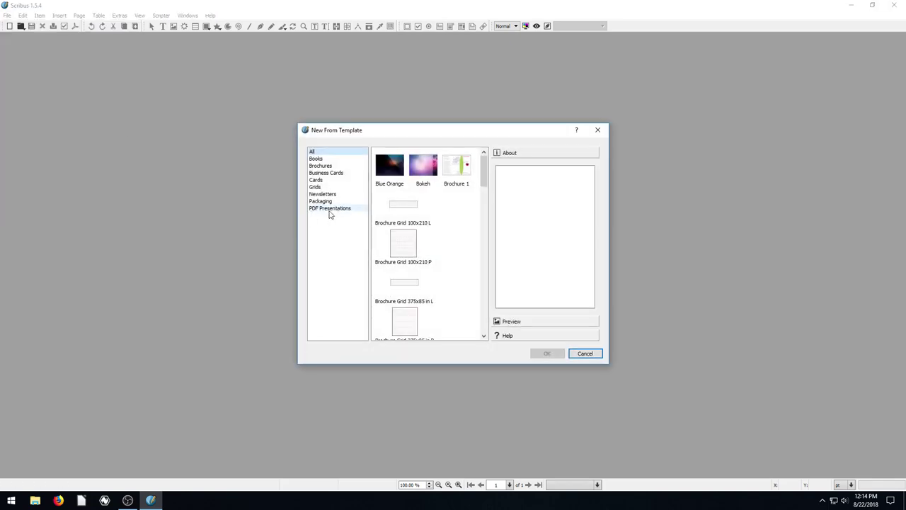
pyautogui.click(317, 159)
pyautogui.click(419, 177)
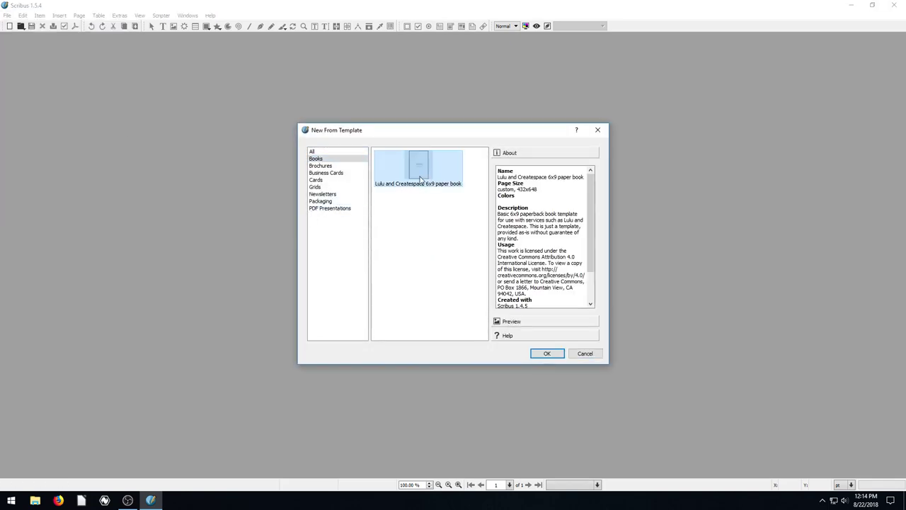
pyautogui.click(547, 353)
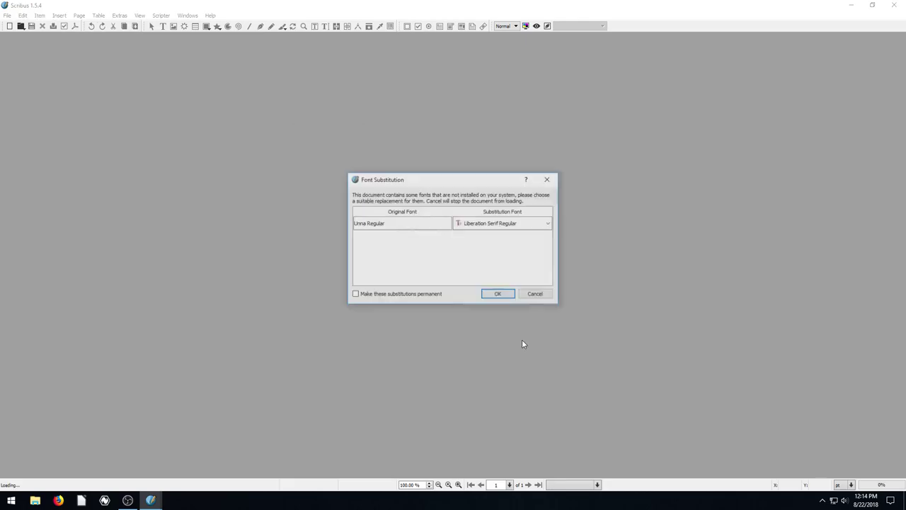
pyautogui.click(502, 296)
pyautogui.click(509, 269)
pyautogui.scroll(-3, 845, 121)
pyautogui.moveTo(901, 71); pyautogui.dragTo(901, 277)
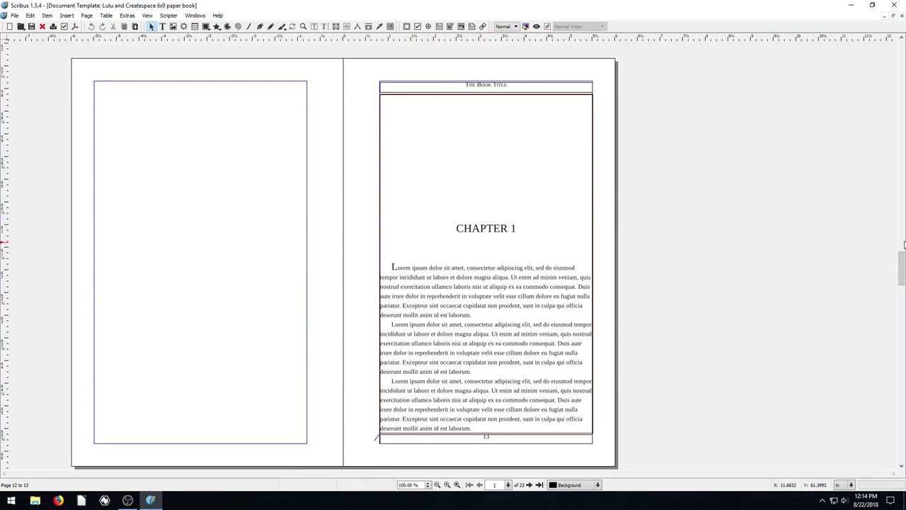
pyautogui.moveTo(902, 267); pyautogui.dragTo(900, 354)
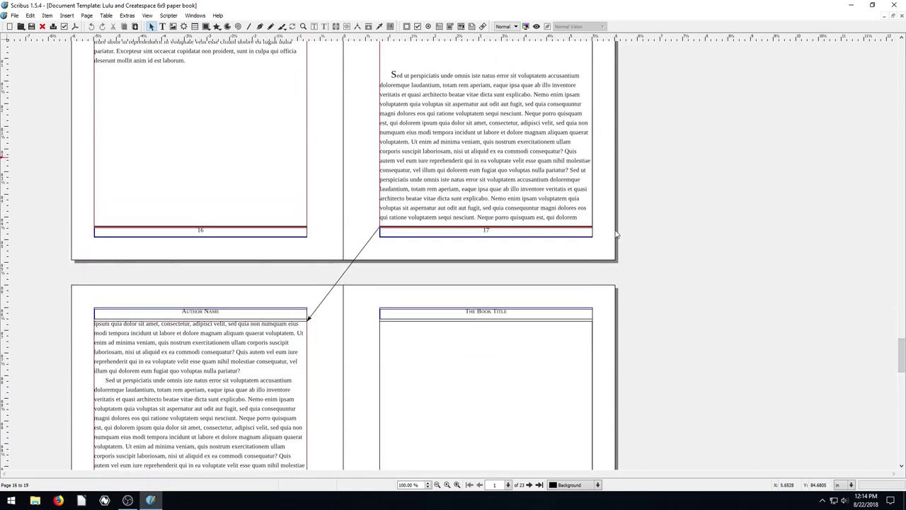
pyautogui.scroll(6, 669, 253)
pyautogui.scroll(-1, 672, 276)
pyautogui.scroll(6, 602, 272)
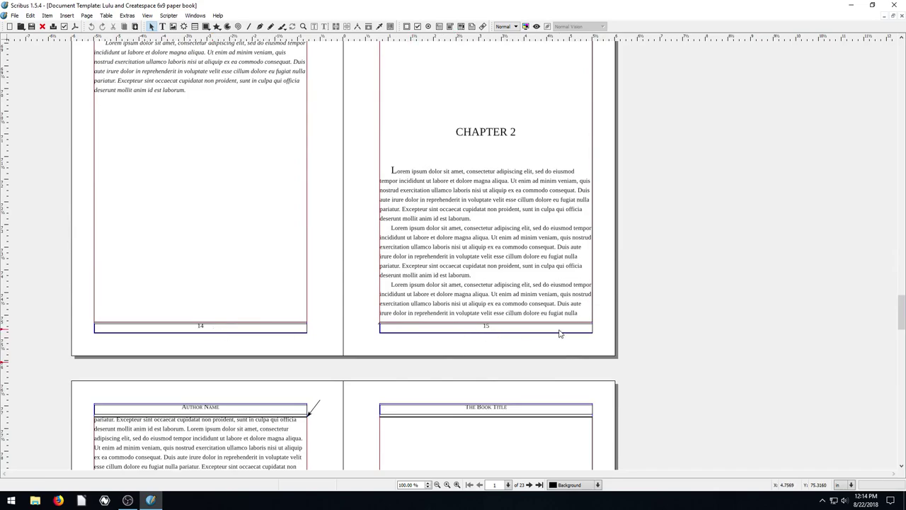
pyautogui.moveTo(902, 320)
pyautogui.mouseDown()
pyautogui.moveTo(903, 343)
pyautogui.moveTo(903, 320)
pyautogui.mouseUp()
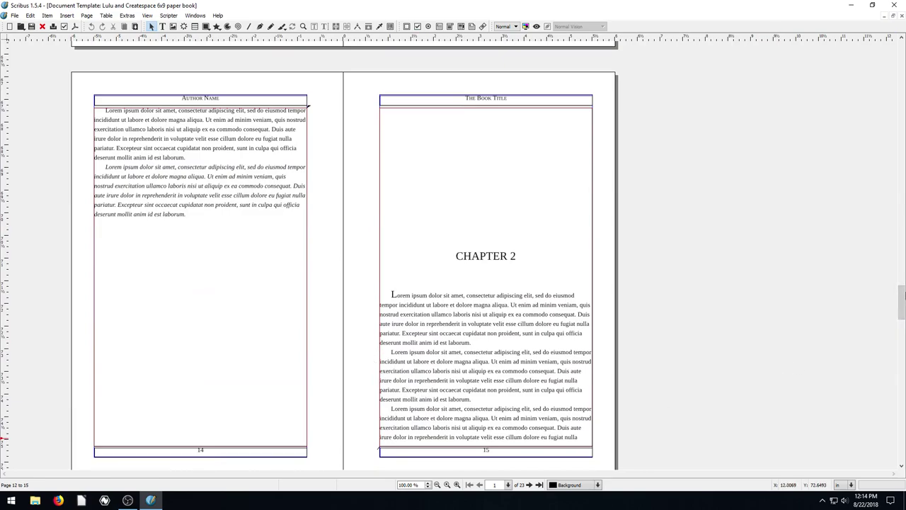
pyautogui.scroll(3, 191, 272)
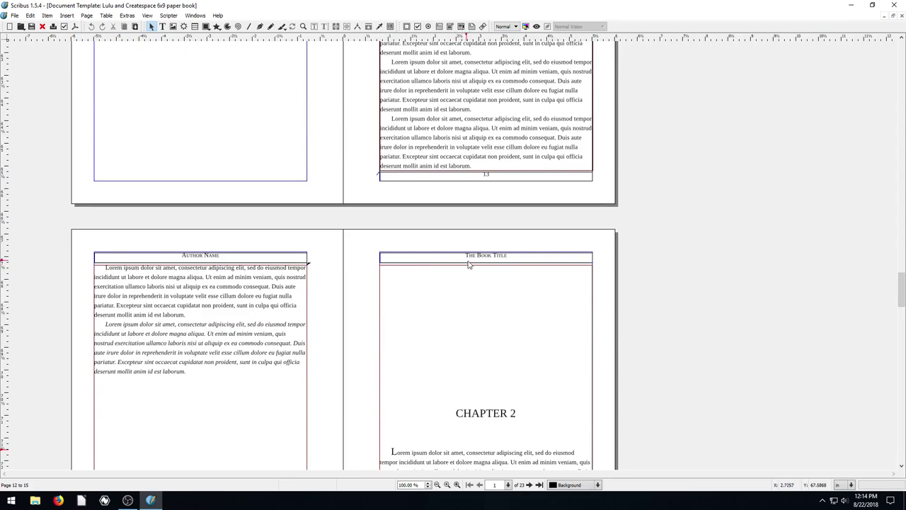
pyautogui.moveTo(901, 290); pyautogui.dragTo(902, 326)
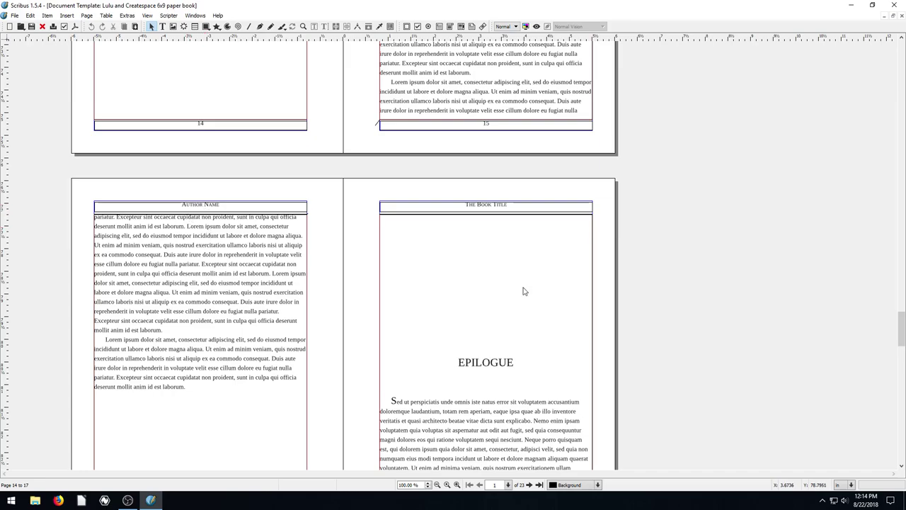
pyautogui.moveTo(902, 322)
pyautogui.mouseDown()
pyautogui.moveTo(900, 371)
pyautogui.moveTo(899, 329)
pyautogui.mouseUp()
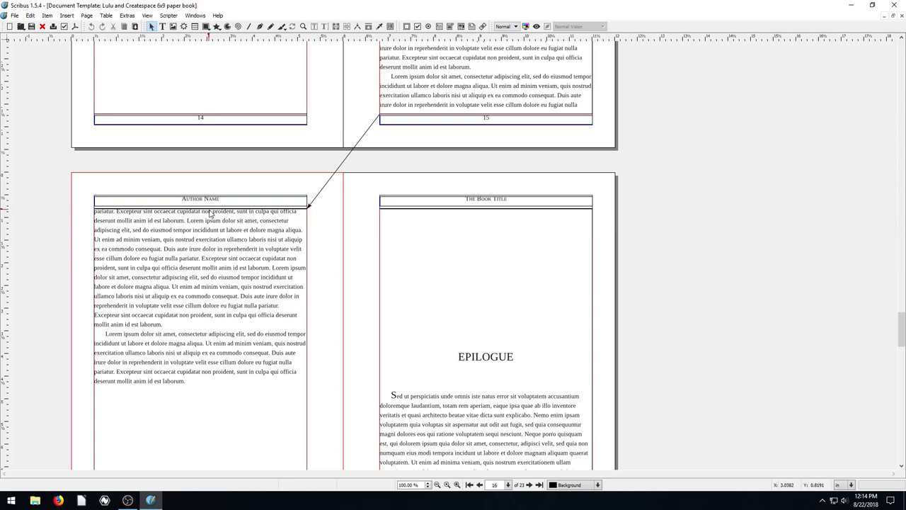
pyautogui.scroll(-3, 216, 203)
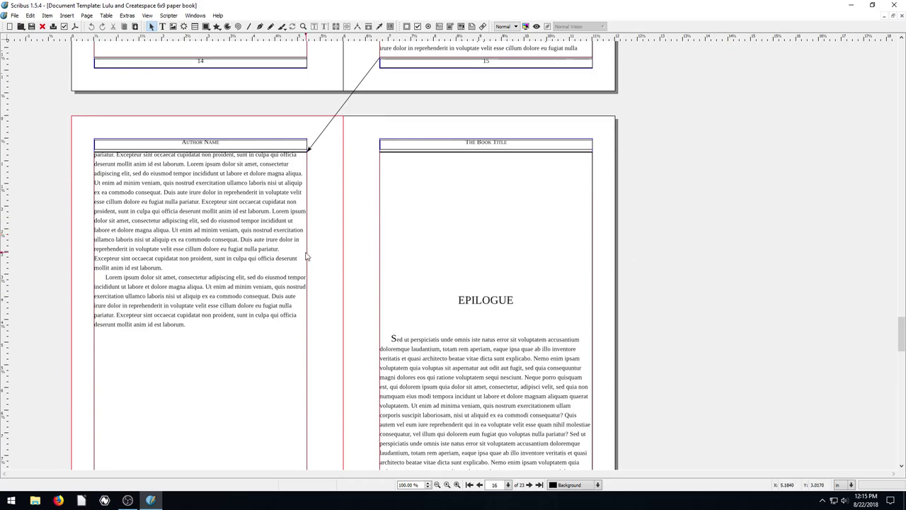
# Step: Open the Manage Masterpages window and move it out of the way
pyautogui.click(29, 16)
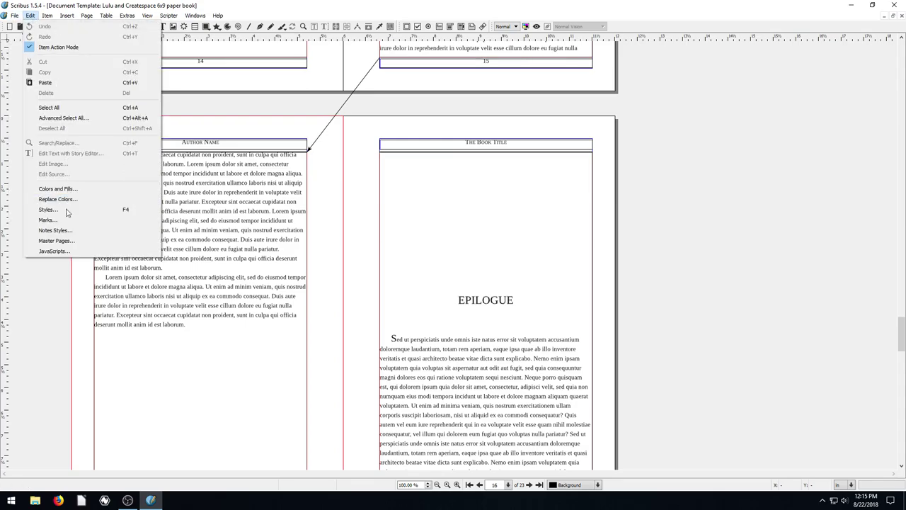
pyautogui.click(60, 241)
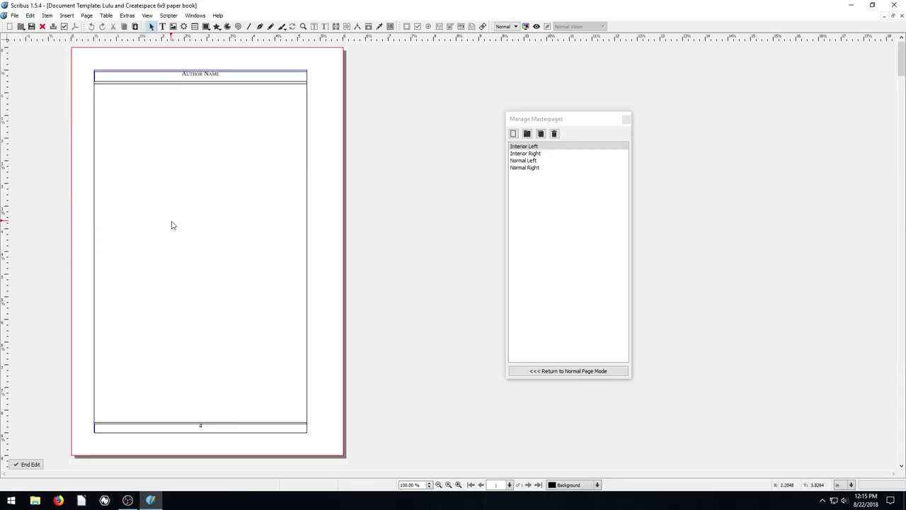
pyautogui.moveTo(551, 119); pyautogui.dragTo(499, 90)
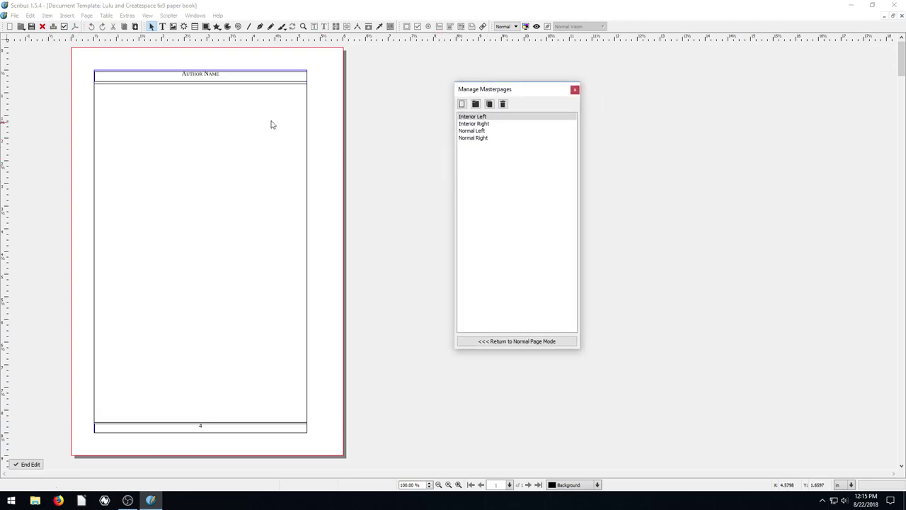
pyautogui.click(902, 95)
pyautogui.moveTo(901, 101); pyautogui.dragTo(903, 66)
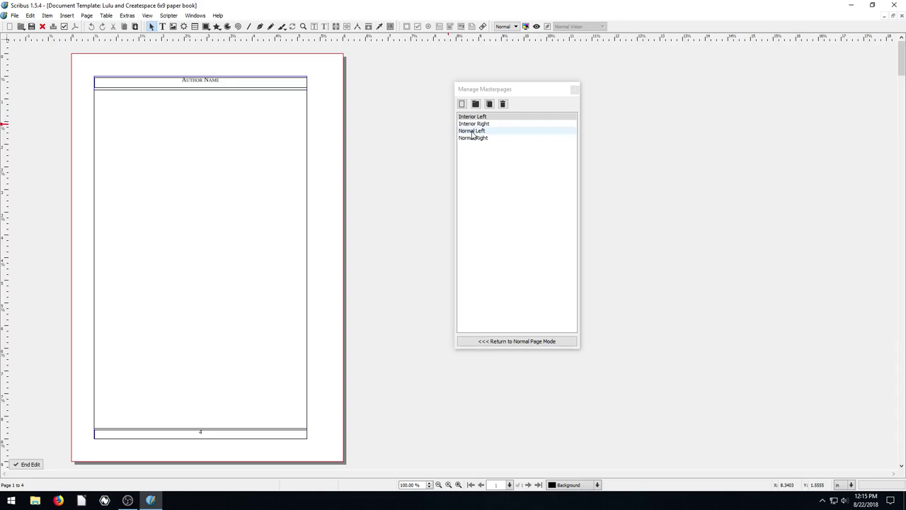
# Step: Compare the Normal Left and Normal Right master pages, ending on Normal Left
pyautogui.click(472, 131)
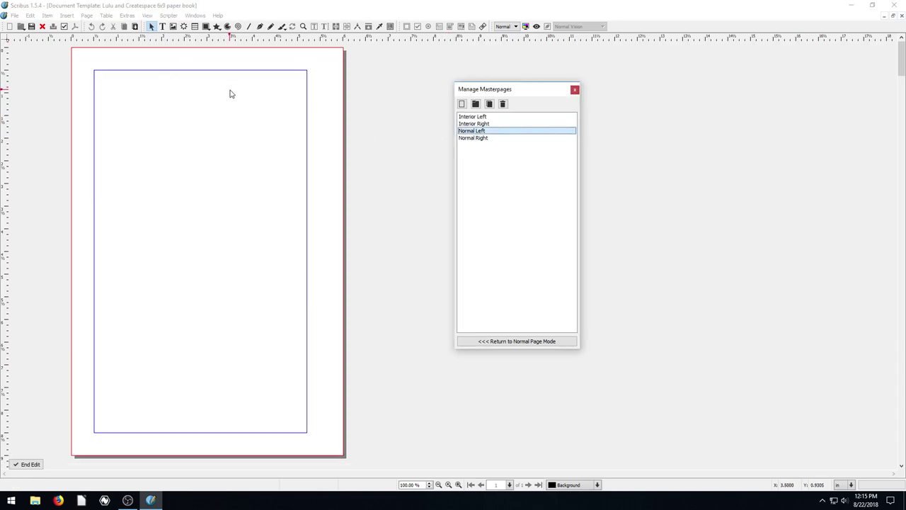
pyautogui.click(469, 141)
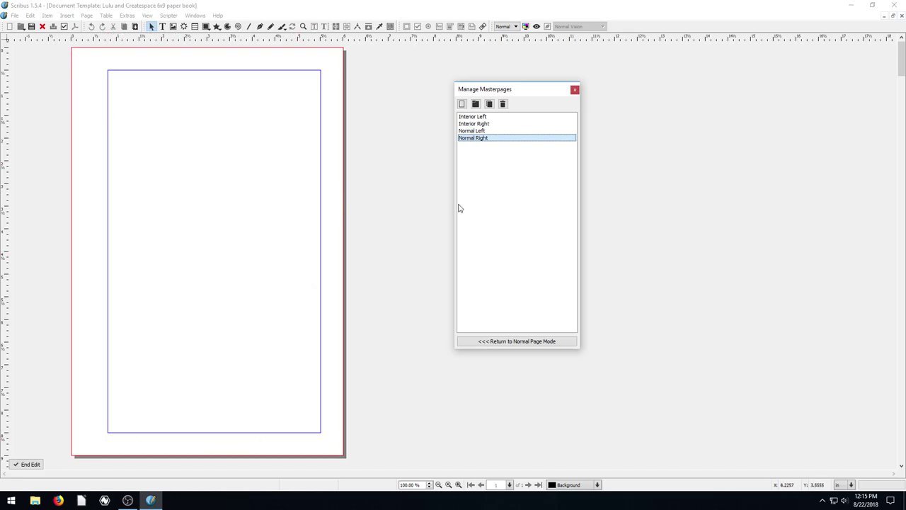
pyautogui.click(481, 132)
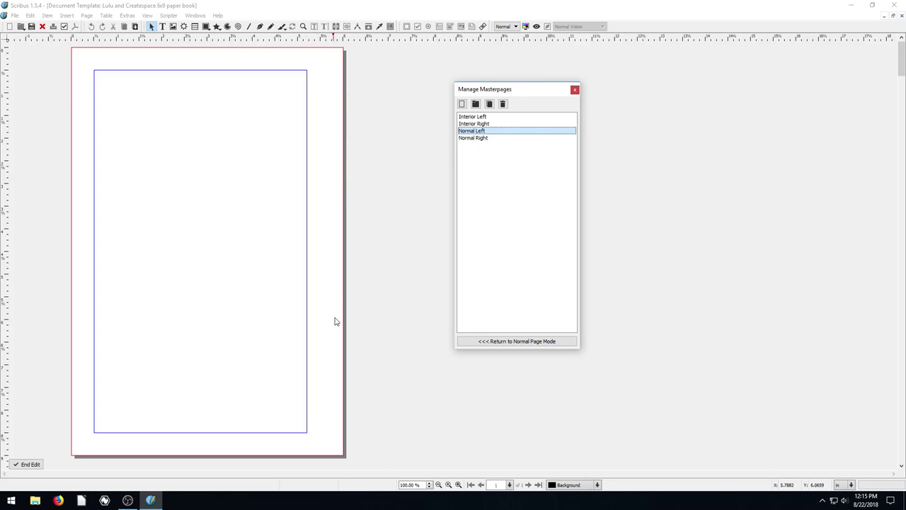
pyautogui.click(469, 138)
pyautogui.click(469, 131)
pyautogui.click(484, 138)
pyautogui.click(470, 131)
# Step: Compare the Interior Left and Interior Right master headers, ending on Interior Left
pyautogui.click(483, 124)
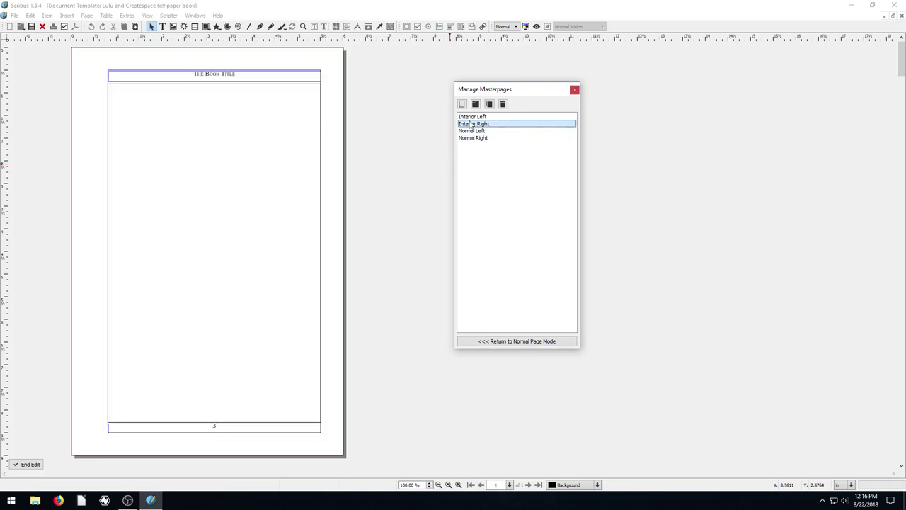
pyautogui.click(471, 117)
pyautogui.click(473, 124)
pyautogui.click(470, 116)
pyautogui.click(469, 124)
pyautogui.click(471, 117)
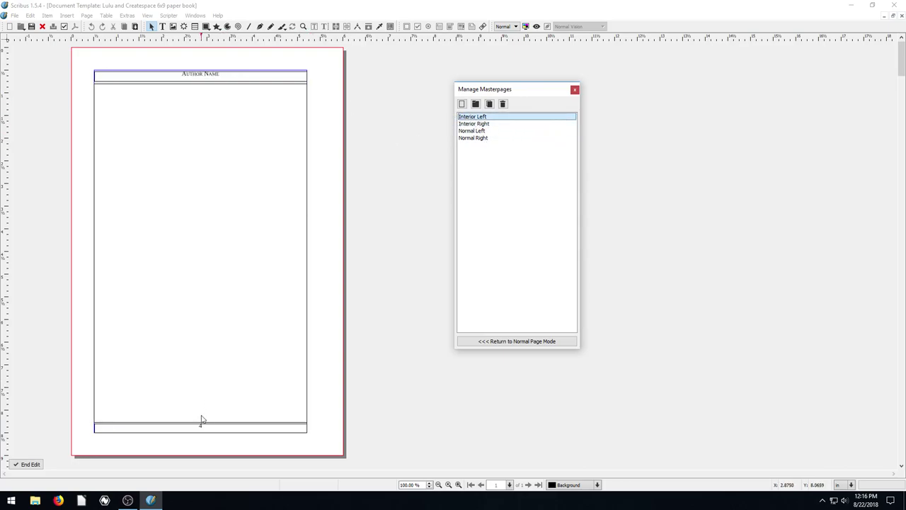
pyautogui.click(471, 124)
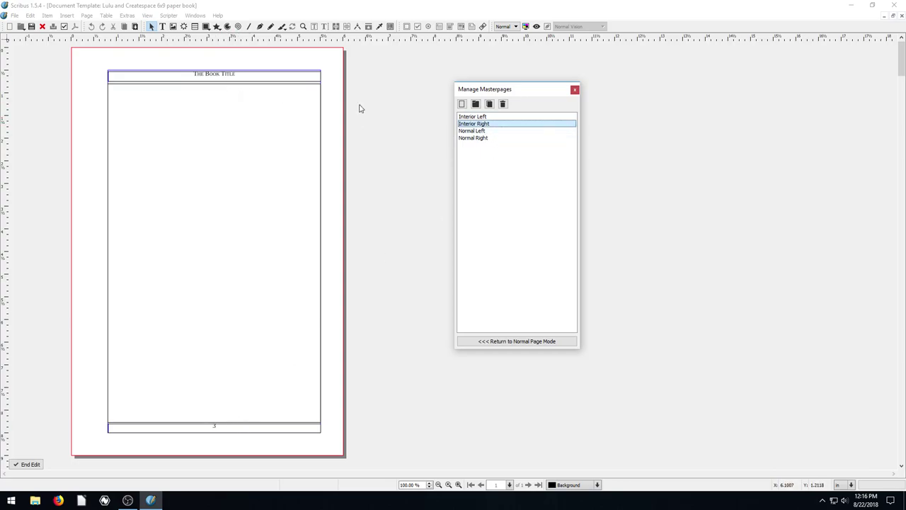
pyautogui.click(466, 118)
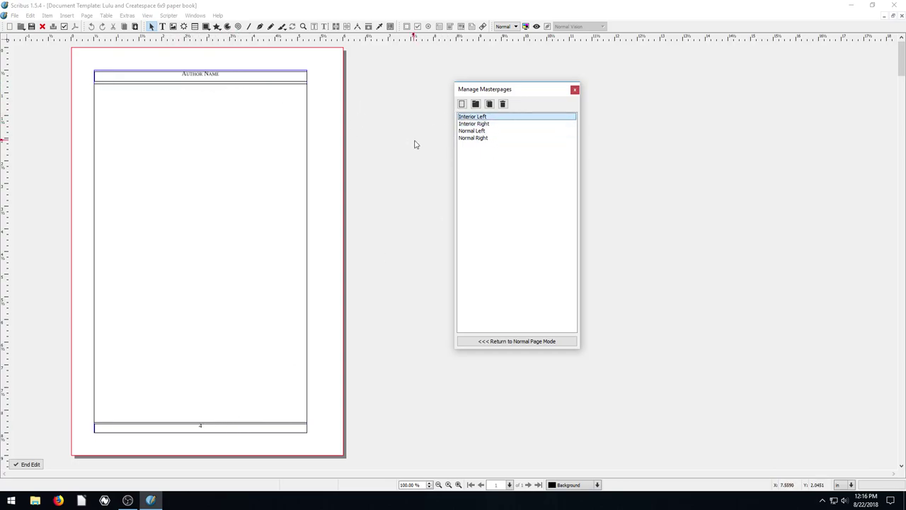
# Step: Replace the Interior Left 'Author Name' header text with TJFREE
pyautogui.click(212, 76)
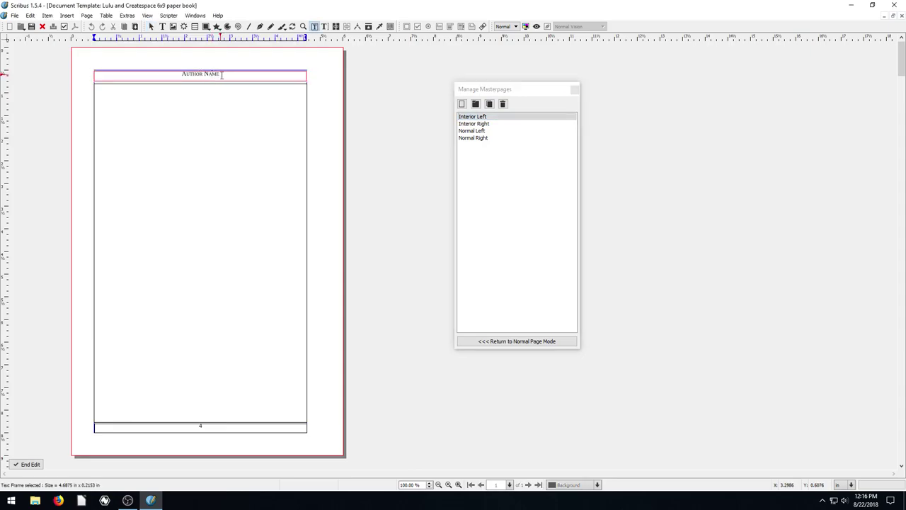
pyautogui.press('BackSpace')
pyautogui.press('BackSpace')
pyautogui.press('BackSpace')
pyautogui.write('IJFREE')
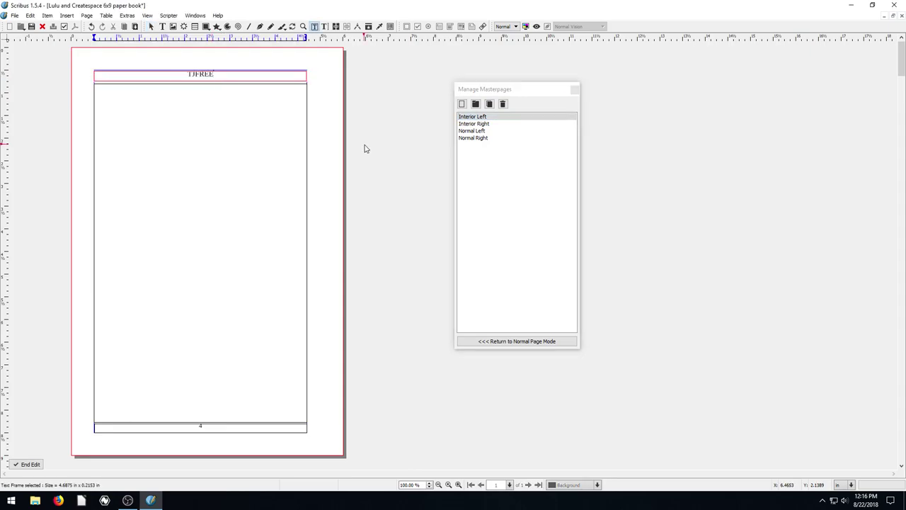
pyautogui.click(351, 138)
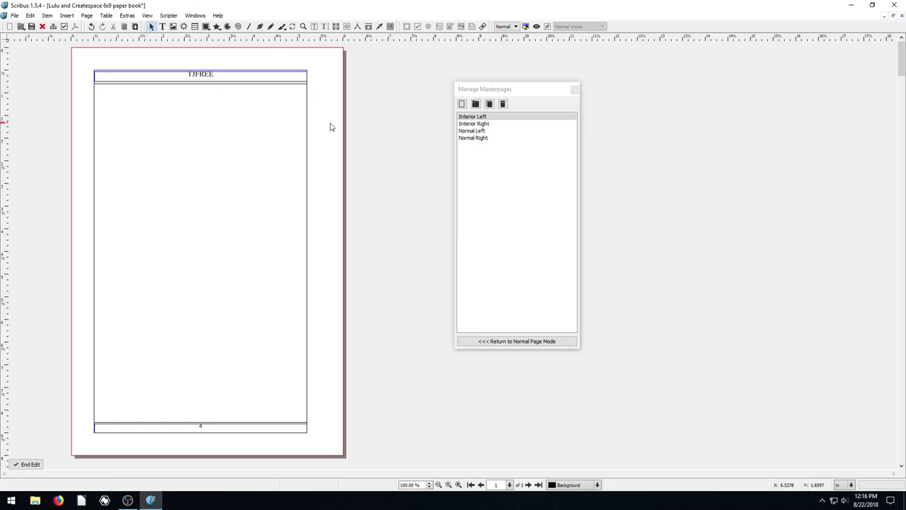
# Step: Return to normal page mode and check the TJFREE header on the page 14 spread
pyautogui.click(507, 343)
pyautogui.scroll(-4, 401, 297)
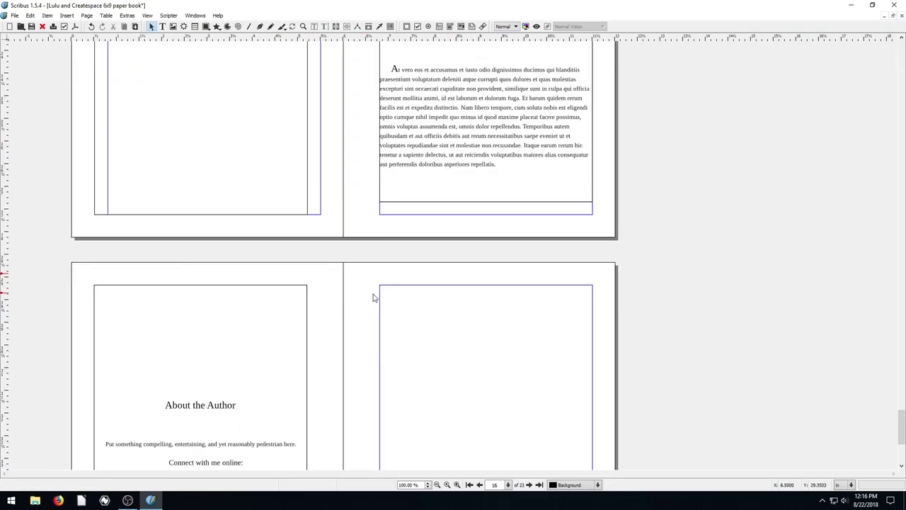
pyautogui.scroll(1, 874, 393)
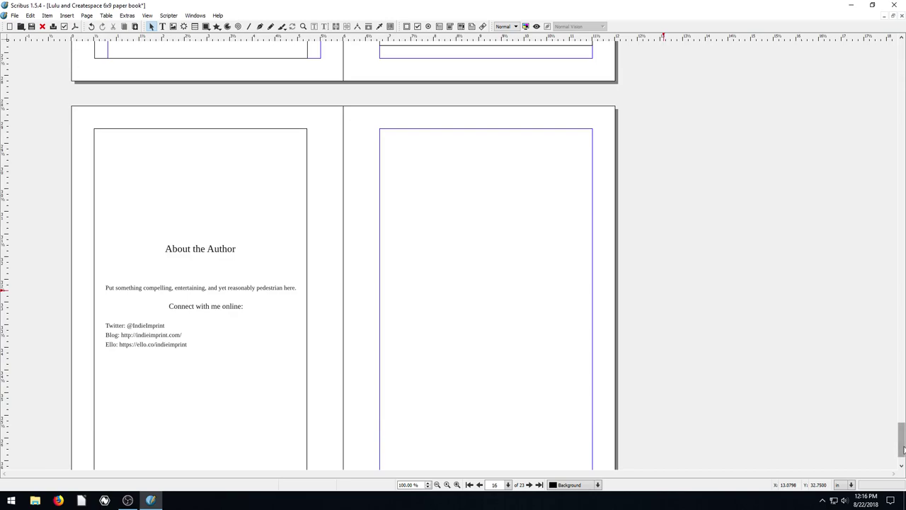
pyautogui.scroll(2, 900, 437)
pyautogui.moveTo(902, 437); pyautogui.dragTo(884, 305)
pyautogui.scroll(2, 513, 277)
pyautogui.scroll(-1, 510, 271)
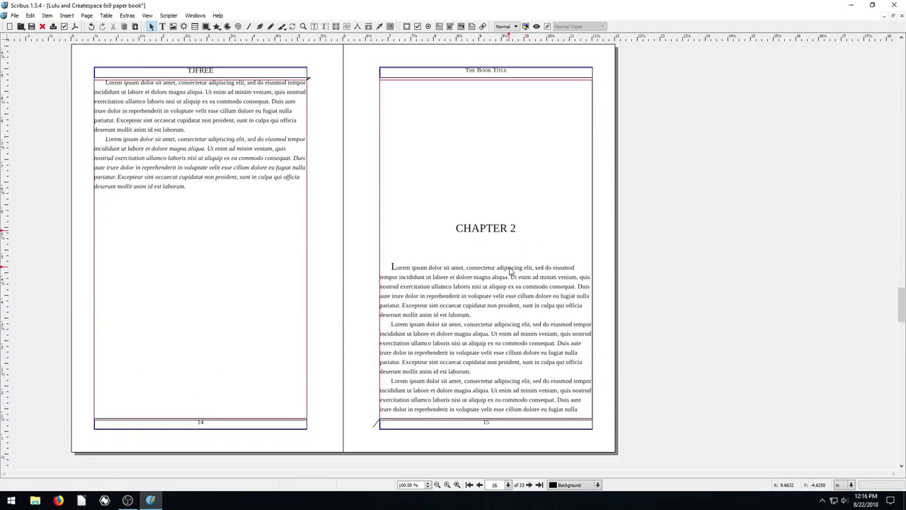
# Step: Create a new master page named PicturePage
pyautogui.click(30, 16)
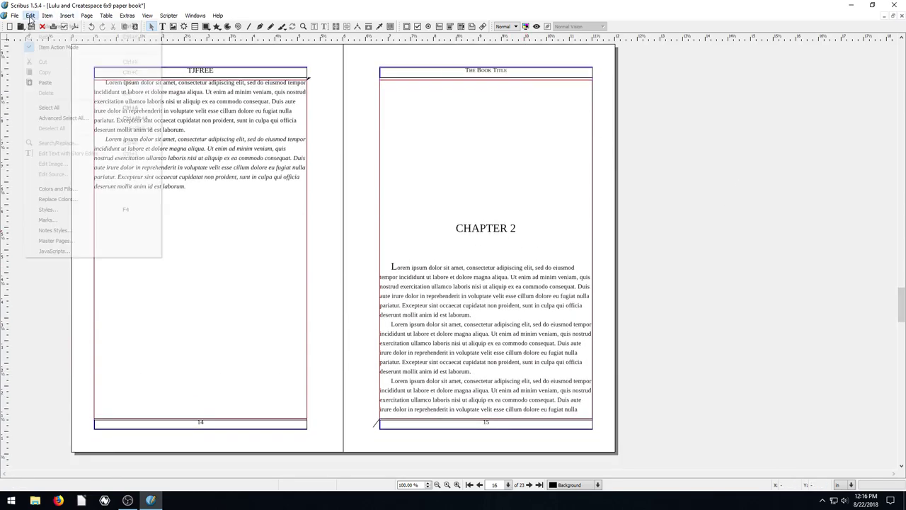
pyautogui.click(56, 241)
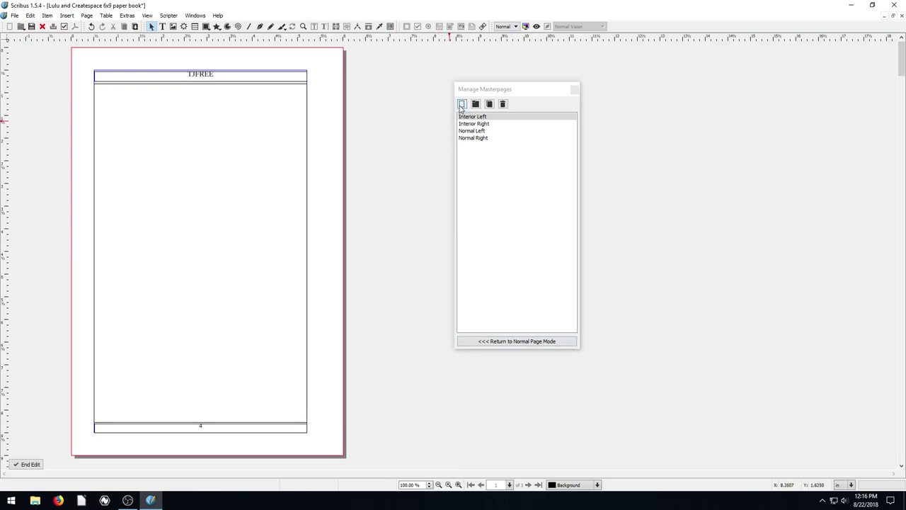
pyautogui.click(462, 104)
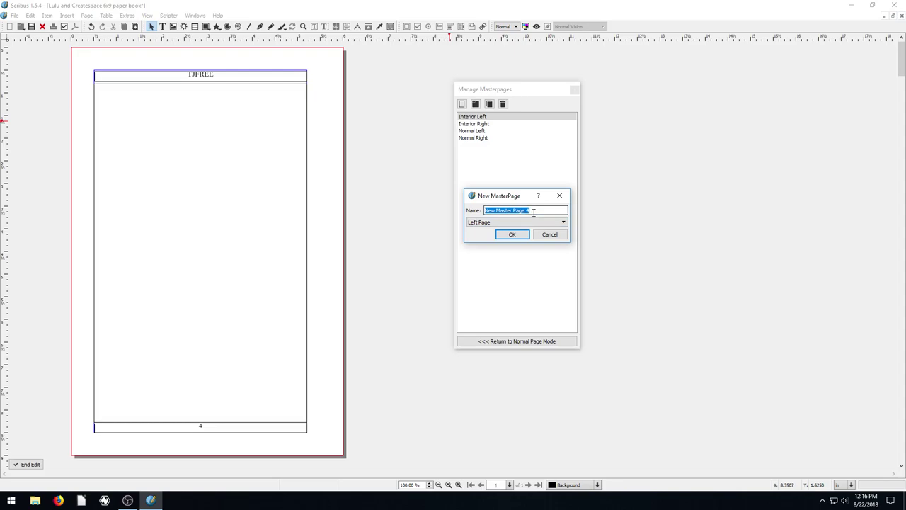
pyautogui.write('Im')
pyautogui.click(509, 234)
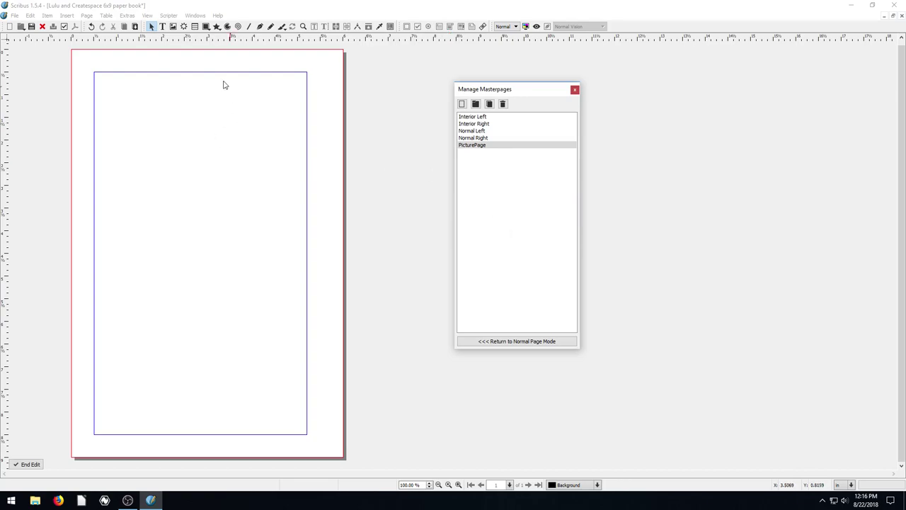
pyautogui.click(152, 188)
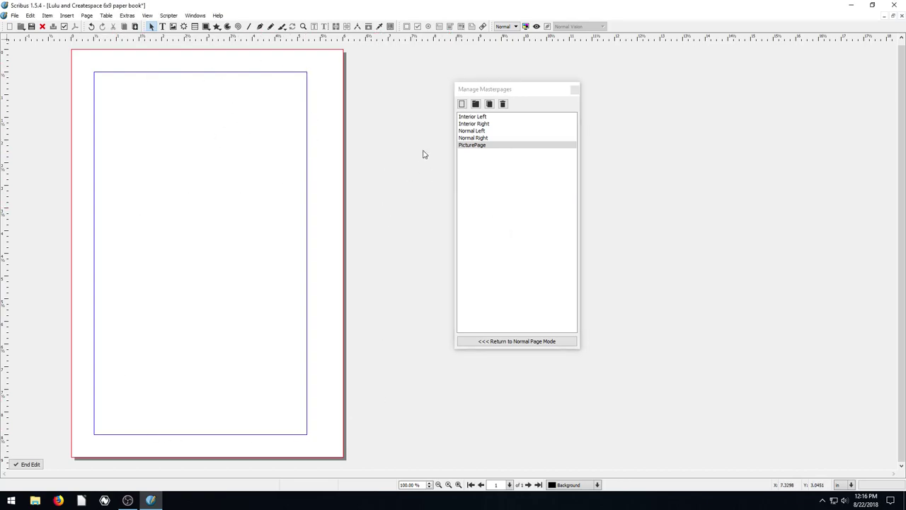
# Step: Start a second new master page as a left page, then cancel it
pyautogui.click(461, 103)
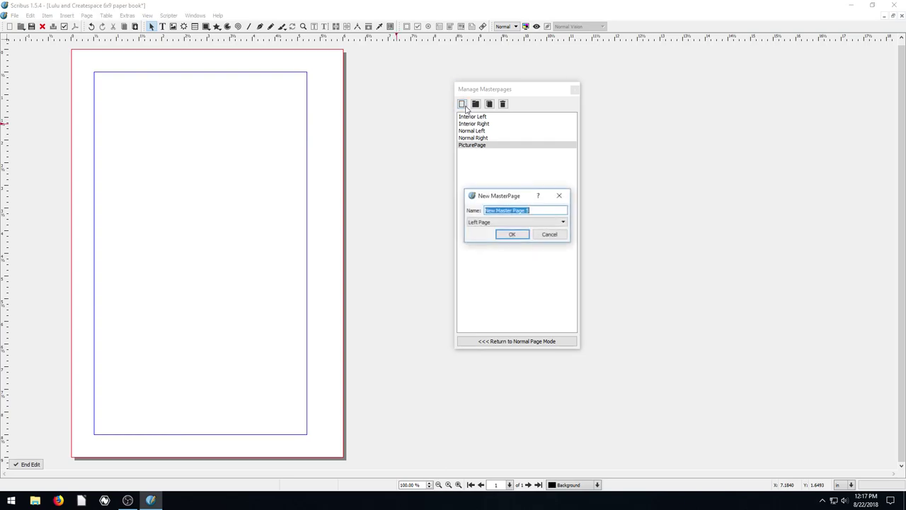
pyautogui.click(488, 223)
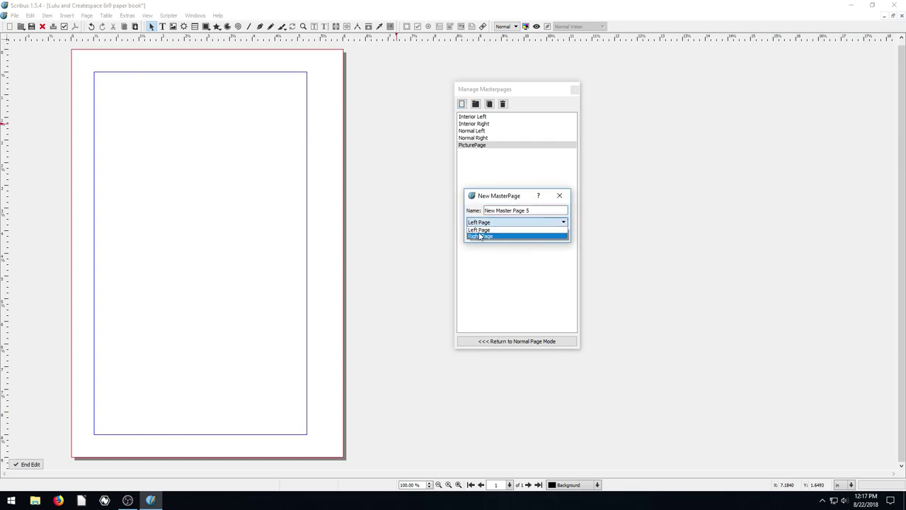
pyautogui.click(478, 230)
pyautogui.click(527, 235)
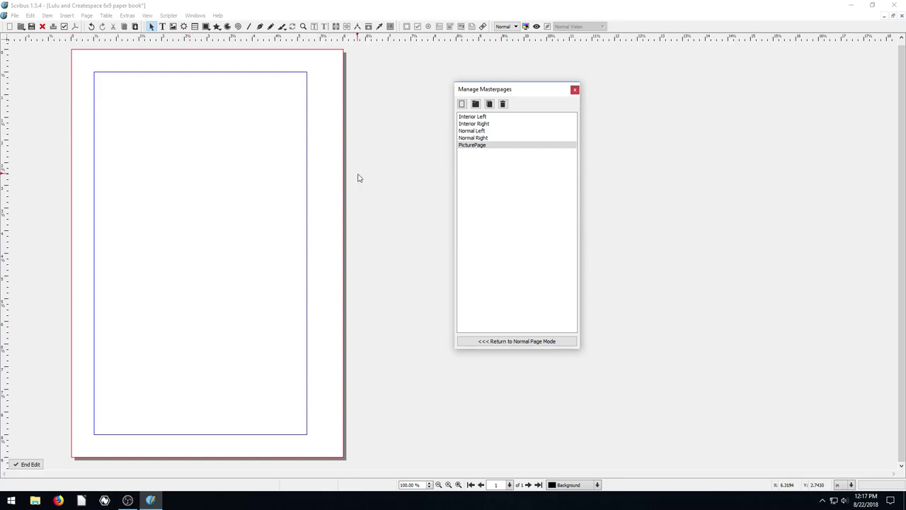
# Step: Draw two image frames on PicturePage, one at the top and one mid-page
pyautogui.click(173, 26)
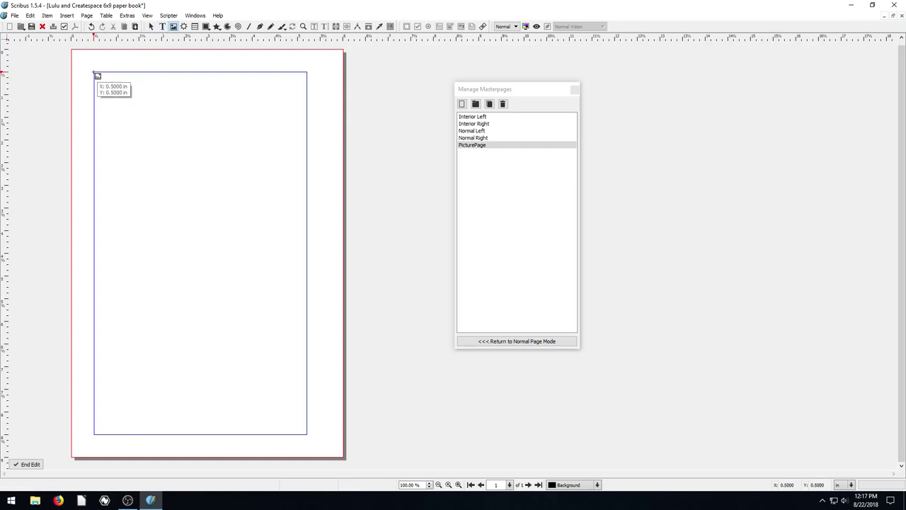
pyautogui.moveTo(97, 76); pyautogui.dragTo(306, 217)
pyautogui.click(173, 26)
pyautogui.moveTo(95, 251); pyautogui.dragTo(306, 397)
# Step: Draw a caption text frame beneath each picture frame, aligned to the left margin
pyautogui.click(162, 27)
pyautogui.moveTo(95, 224); pyautogui.dragTo(307, 243)
pyautogui.moveTo(99, 405); pyautogui.dragTo(308, 421)
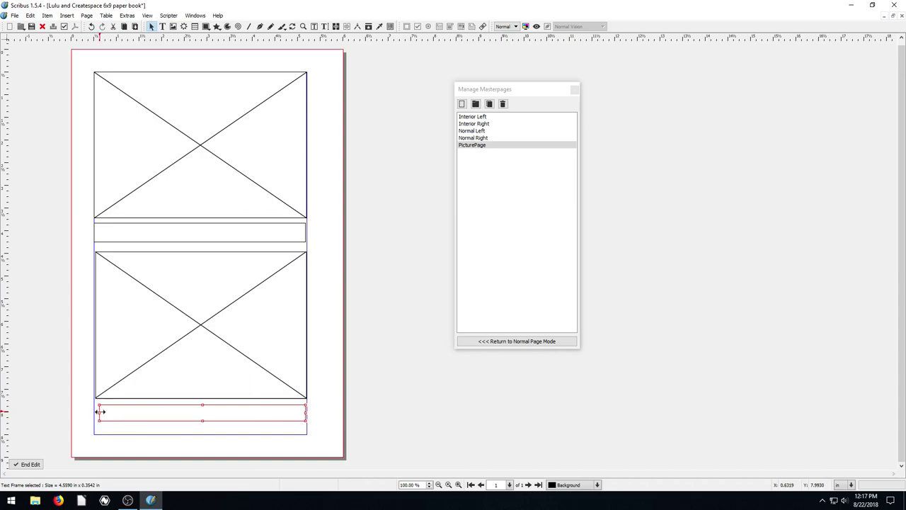
pyautogui.moveTo(100, 411); pyautogui.dragTo(94, 411)
# Step: Bring in the Interior Right page-number footer, remove the extra text frame, and align the footer
pyautogui.click(162, 26)
pyautogui.moveTo(170, 437); pyautogui.dragTo(216, 450)
pyautogui.click(488, 124)
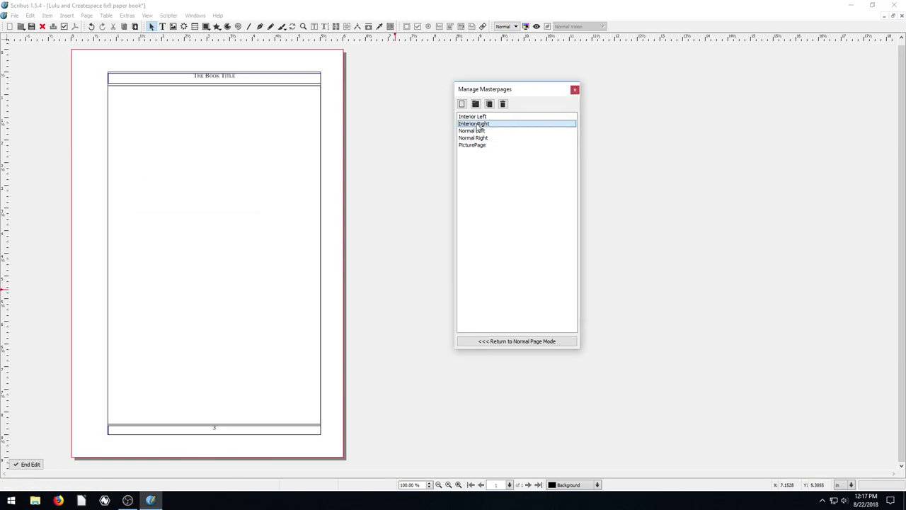
pyautogui.click(219, 431)
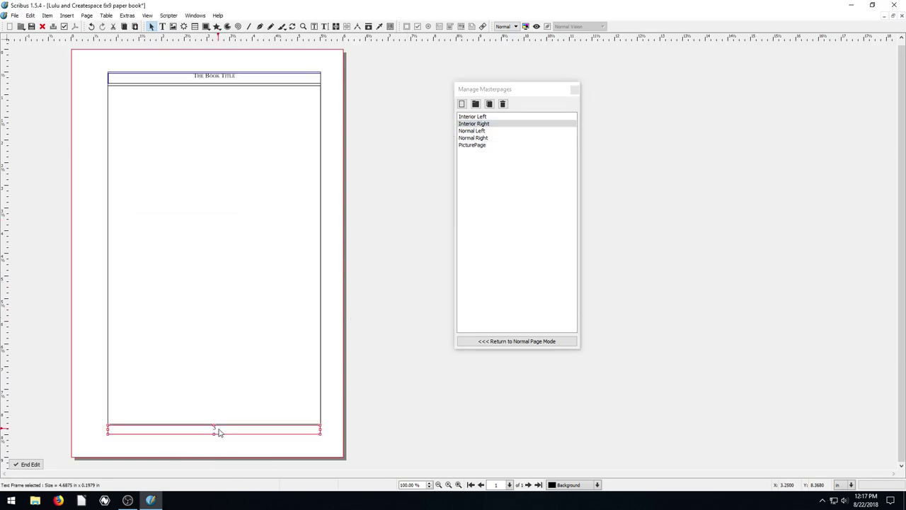
pyautogui.click(474, 145)
pyautogui.click(207, 442)
pyautogui.press('Delete')
pyautogui.click(209, 424)
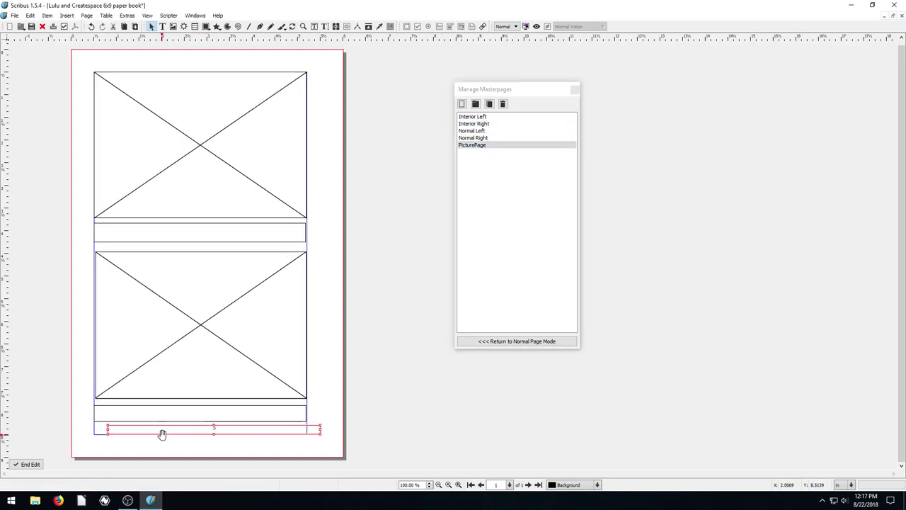
pyautogui.moveTo(175, 433); pyautogui.dragTo(161, 434)
pyautogui.click(318, 415)
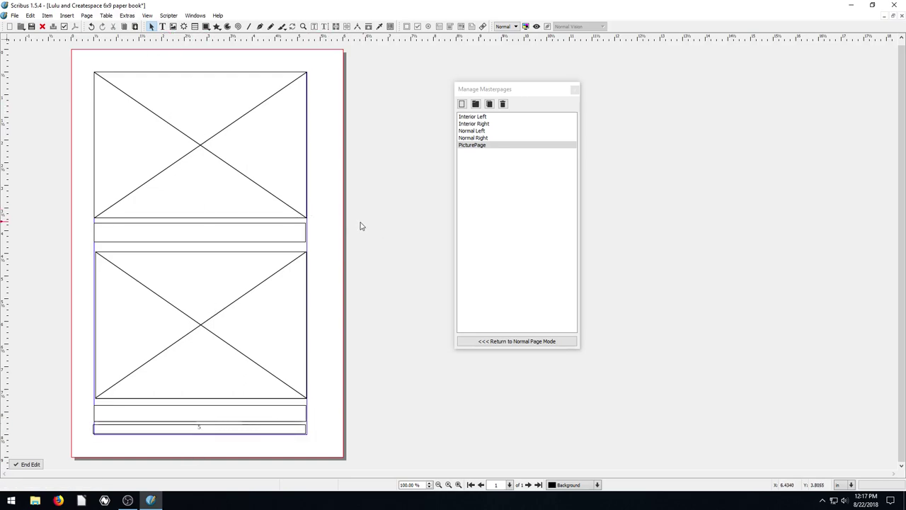
# Step: Return to the normal pages and append one page at the end of the book
pyautogui.click(502, 341)
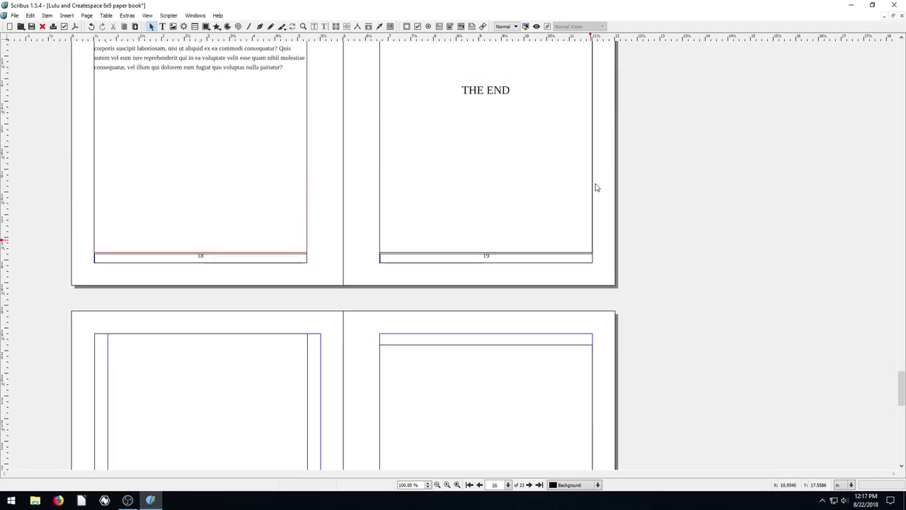
pyautogui.scroll(-3, 637, 205)
pyautogui.moveTo(901, 397); pyautogui.dragTo(901, 445)
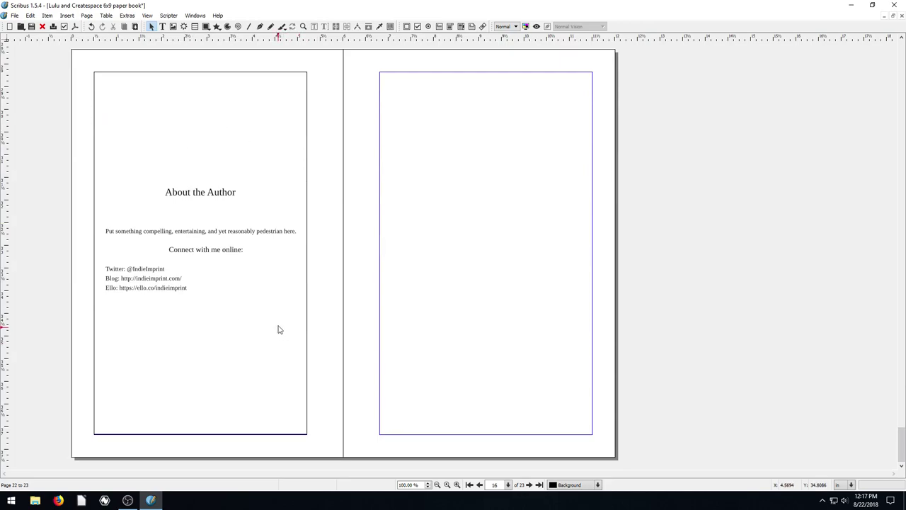
pyautogui.click(86, 15)
pyautogui.click(102, 27)
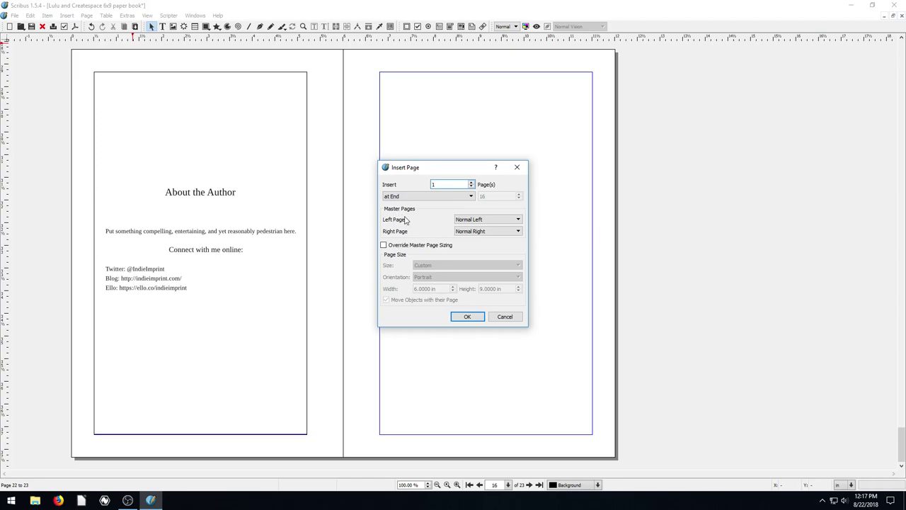
pyautogui.click(468, 316)
pyautogui.scroll(-4, 335, 243)
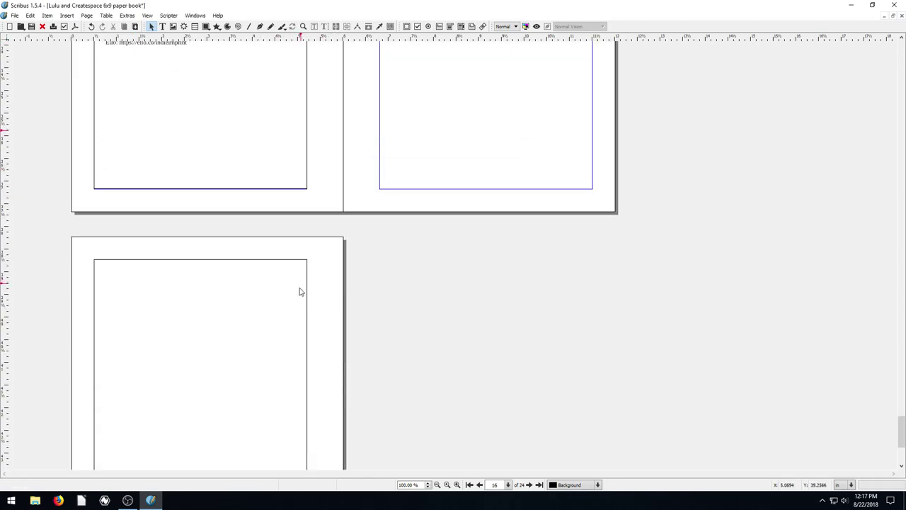
pyautogui.scroll(-3, 248, 309)
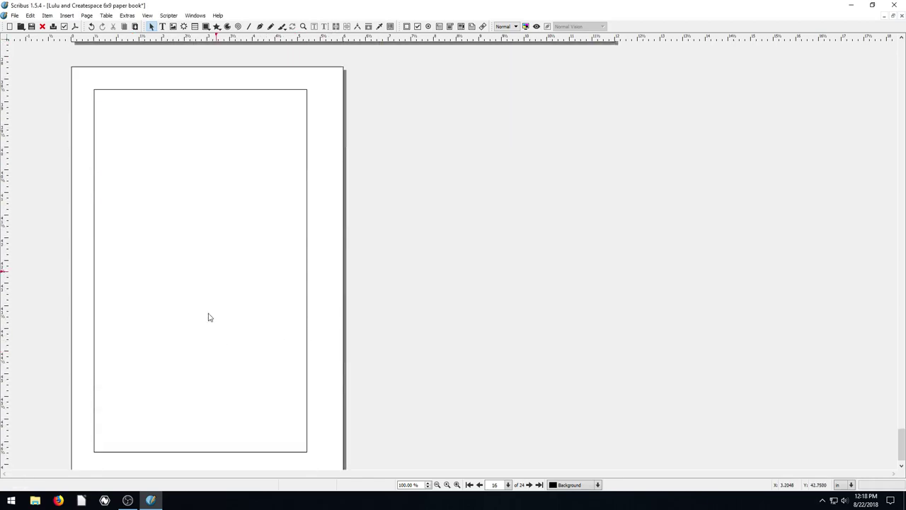
# Step: Delete the appended page again, leaving the book at 23 pages
pyautogui.click(86, 15)
pyautogui.click(108, 53)
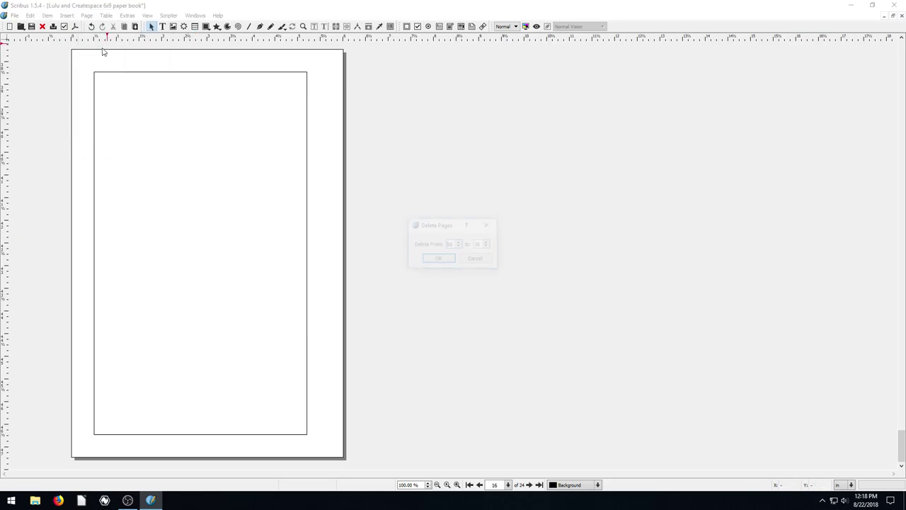
pyautogui.click(437, 258)
pyautogui.scroll(-2, 454, 207)
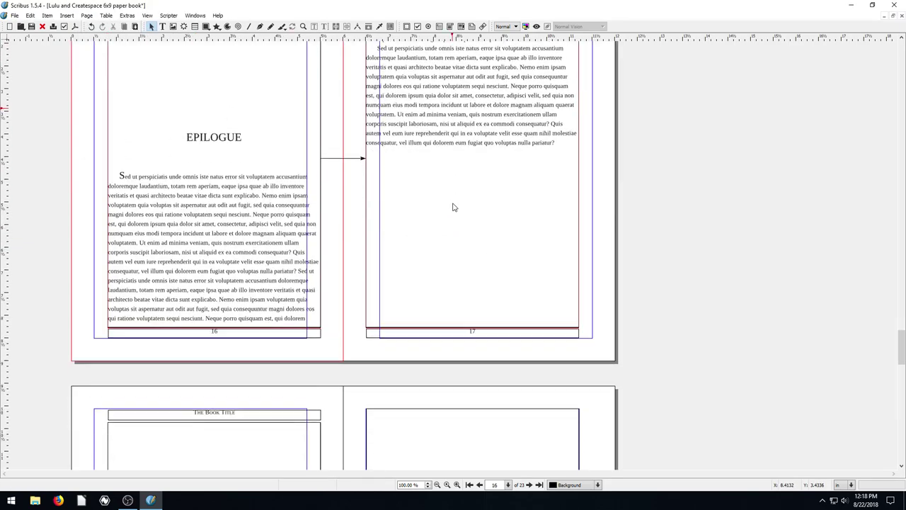
pyautogui.scroll(-1, 629, 217)
pyautogui.moveTo(902, 354); pyautogui.dragTo(899, 462)
pyautogui.scroll(5, 396, 144)
pyautogui.scroll(-5, 404, 111)
pyautogui.scroll(3, 358, 118)
pyautogui.scroll(-3, 335, 125)
# Step: Insert one page at the end with PicturePage as its left-page master, becoming page 24
pyautogui.click(85, 16)
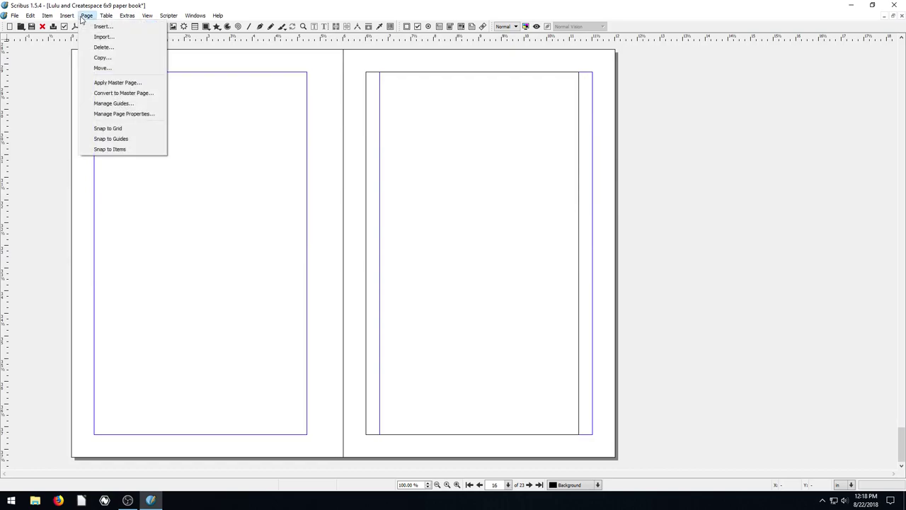
pyautogui.click(101, 26)
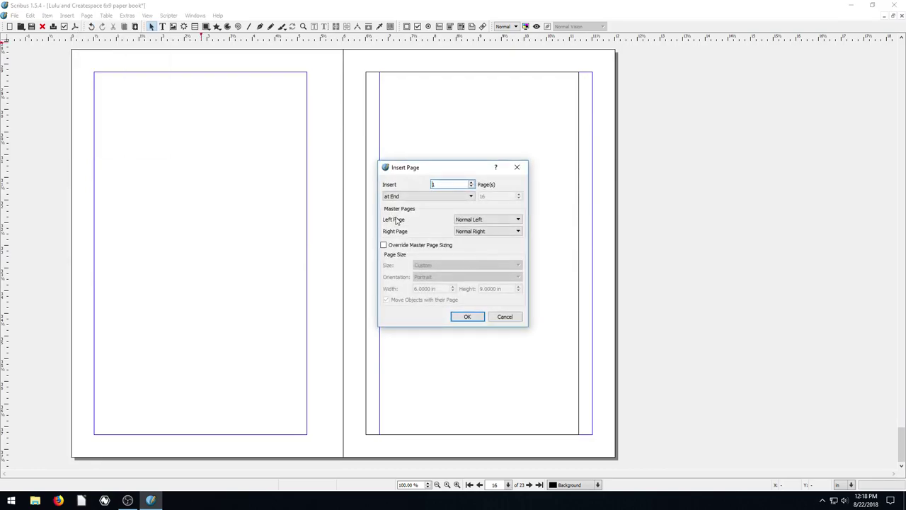
pyautogui.click(468, 220)
pyautogui.click(464, 239)
pyautogui.click(440, 184)
pyautogui.click(468, 317)
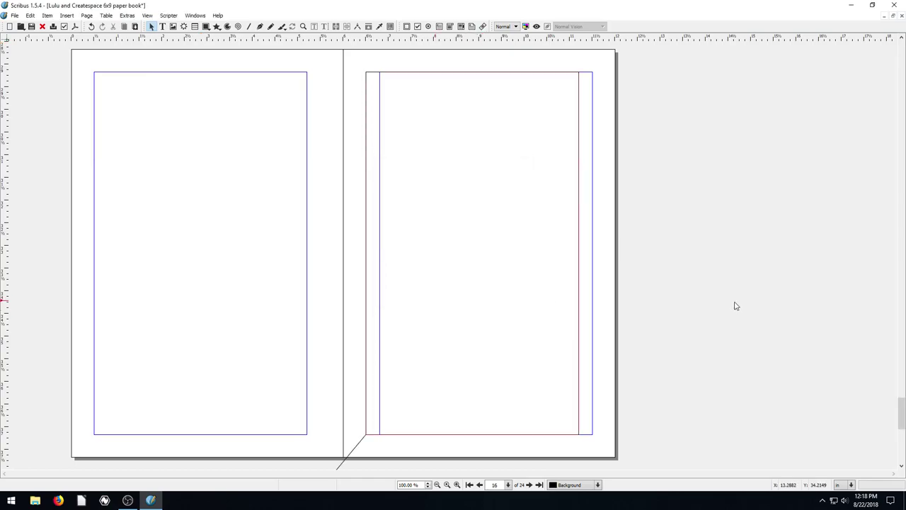
pyautogui.scroll(-2, 741, 310)
pyautogui.scroll(-4, 741, 310)
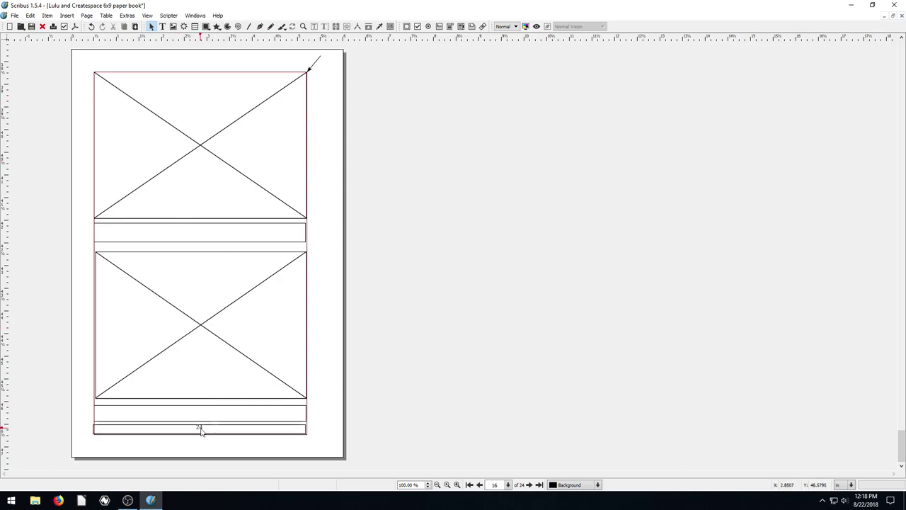
pyautogui.scroll(5, 238, 344)
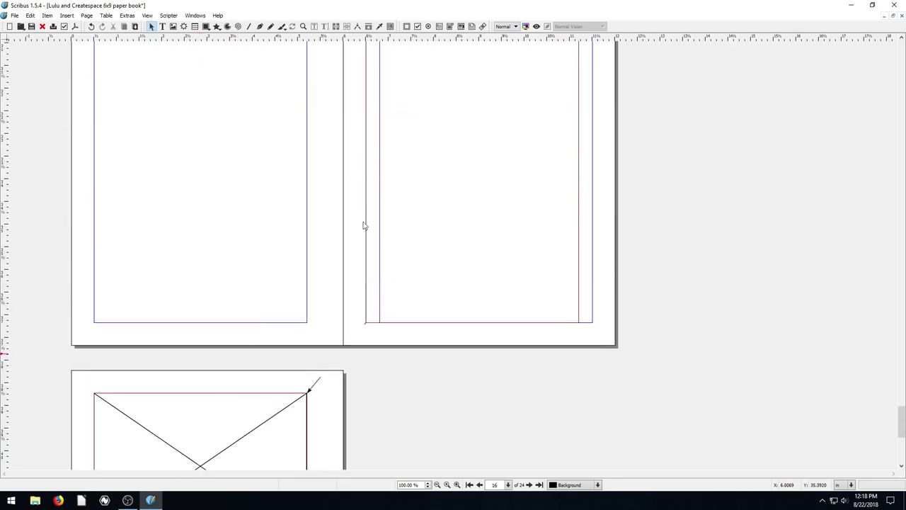
pyautogui.click(412, 200)
pyautogui.scroll(-5, 446, 403)
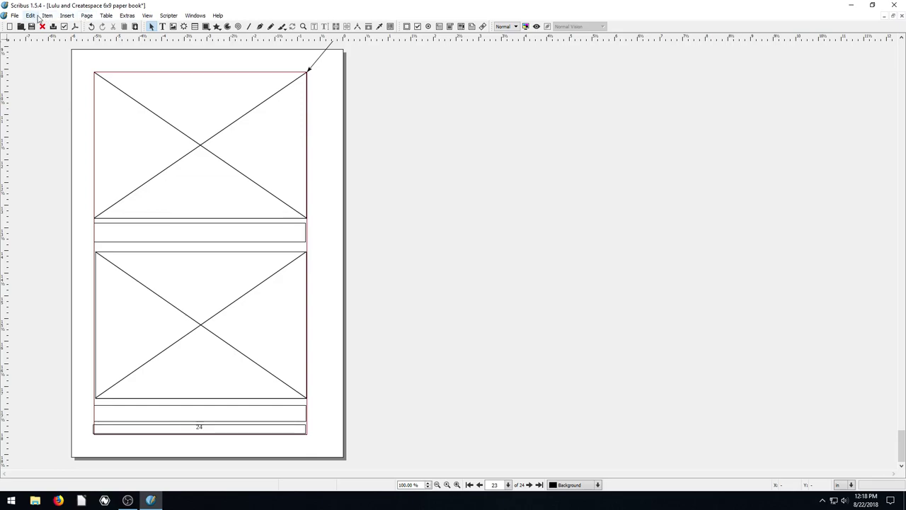
# Step: Insert 6 pages at the end with PicturePage left and Interior Right right masters
pyautogui.click(87, 16)
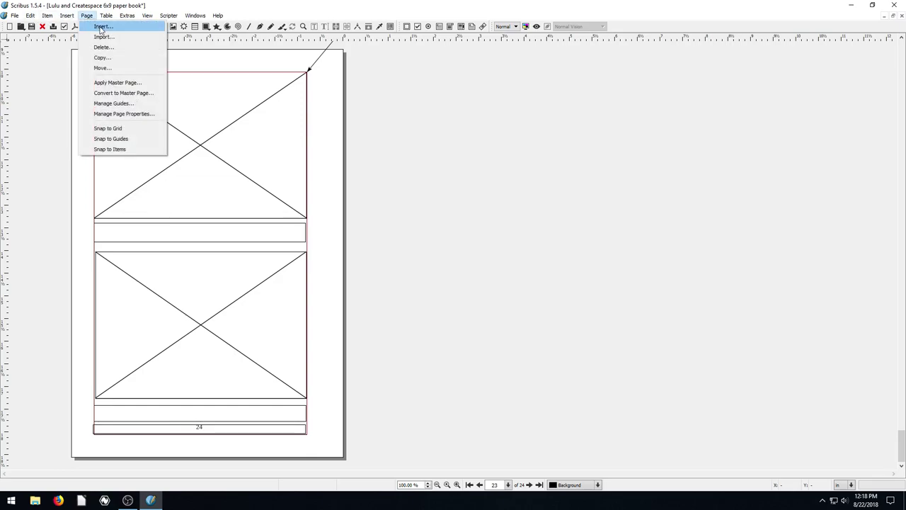
pyautogui.click(100, 25)
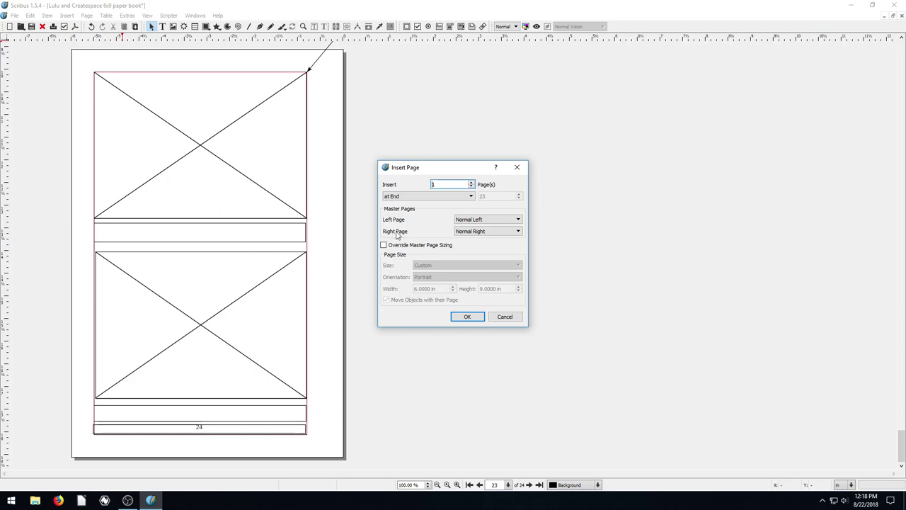
pyautogui.click(468, 231)
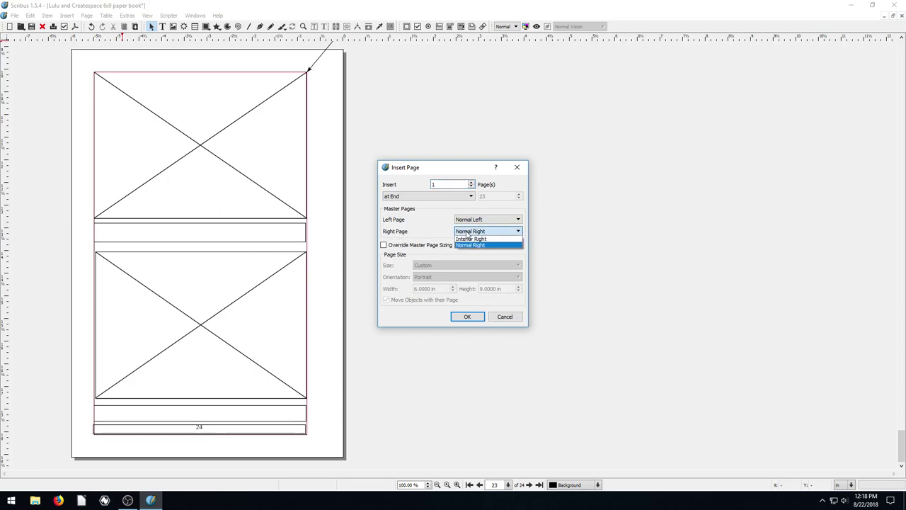
pyautogui.click(408, 234)
pyautogui.click(488, 221)
pyautogui.click(468, 233)
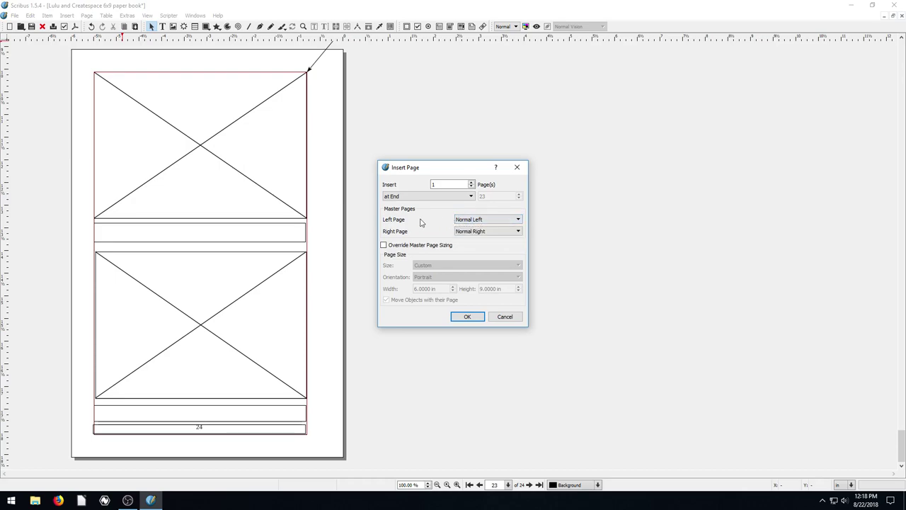
pyautogui.click(470, 232)
pyautogui.click(423, 234)
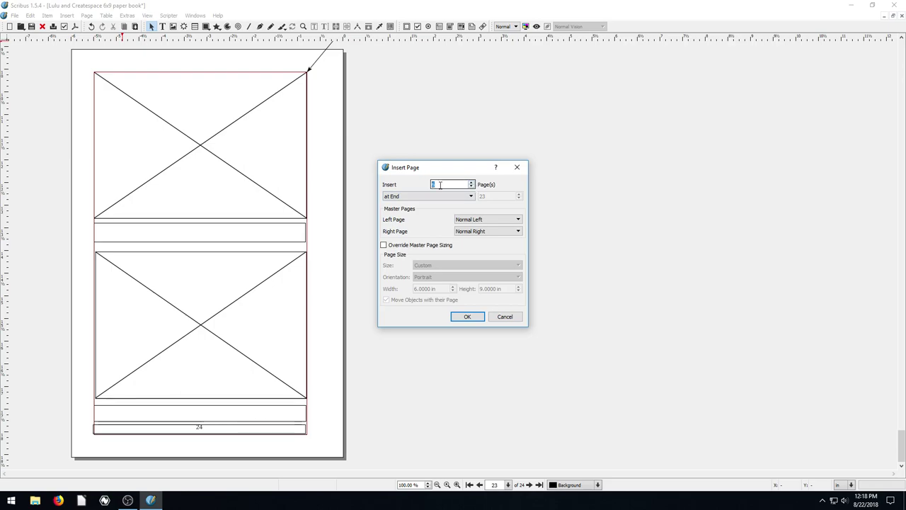
pyautogui.write('6')
pyautogui.click(465, 220)
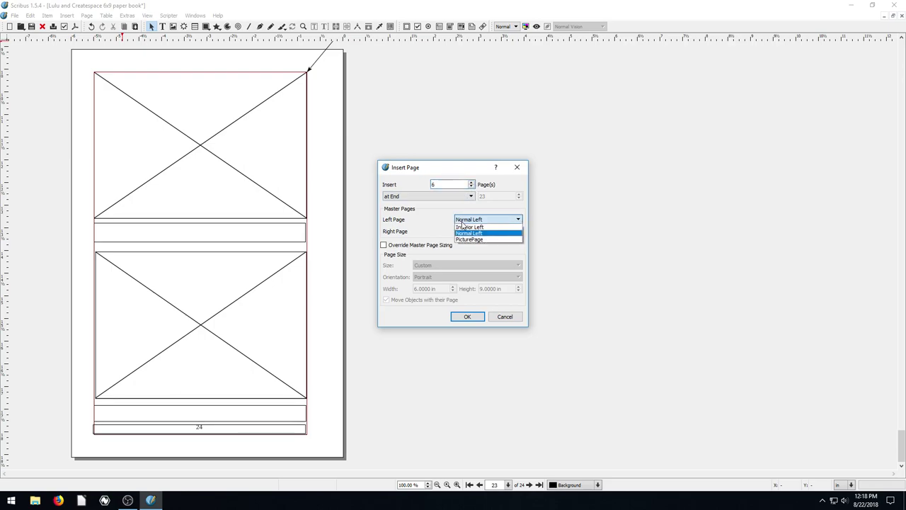
pyautogui.click(471, 239)
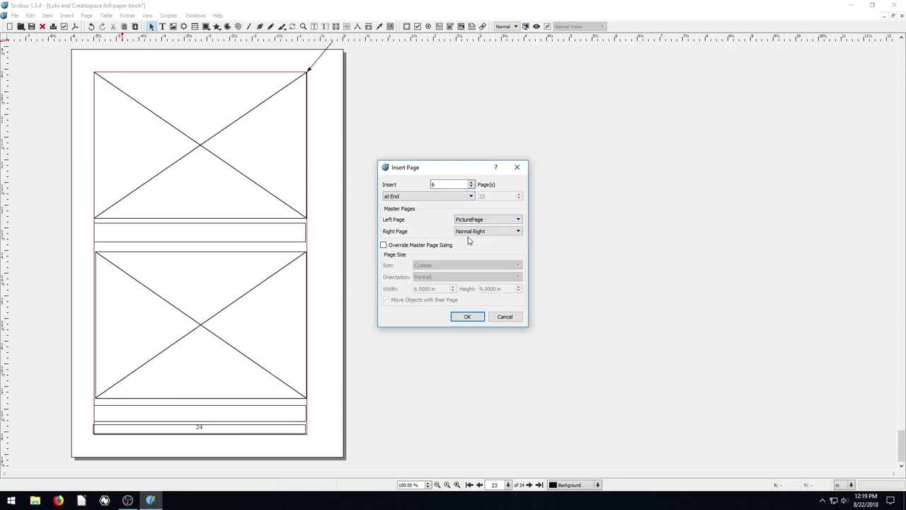
pyautogui.click(473, 232)
pyautogui.click(468, 239)
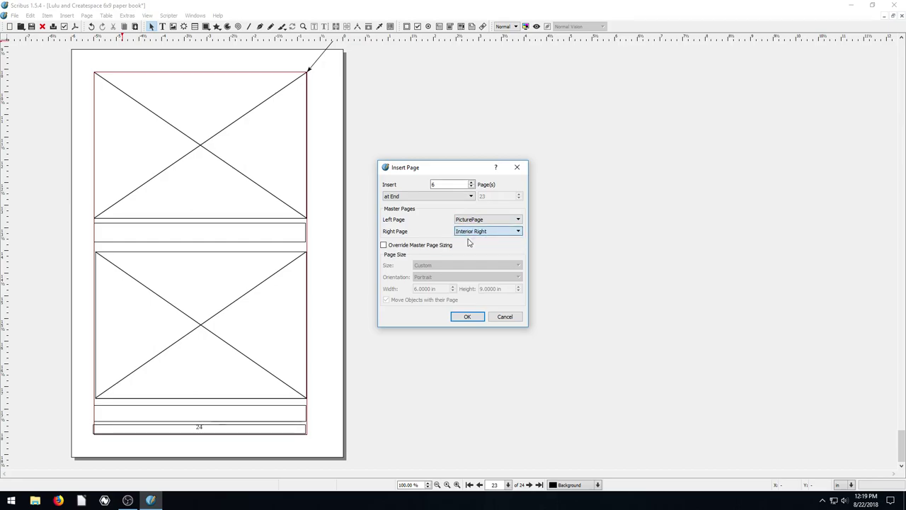
pyautogui.click(468, 317)
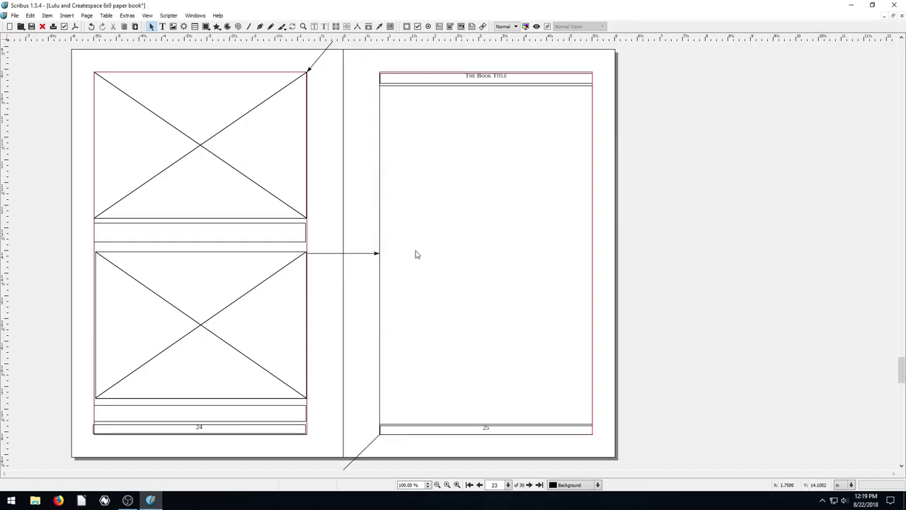
# Step: Scroll through the new pages to review the alternating PicturePage and Interior Right layouts
pyautogui.scroll(4, 390, 176)
pyautogui.scroll(-5, 467, 111)
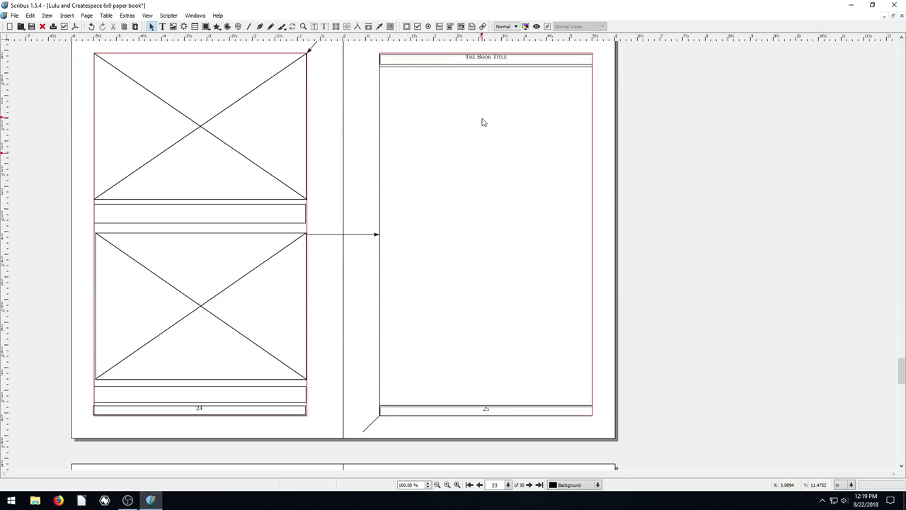
pyautogui.scroll(-5, 500, 298)
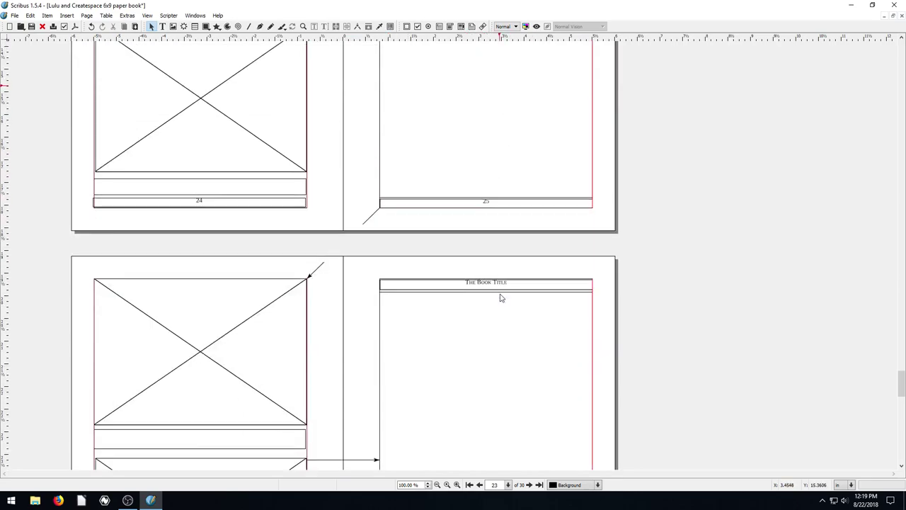
pyautogui.scroll(-1, 236, 149)
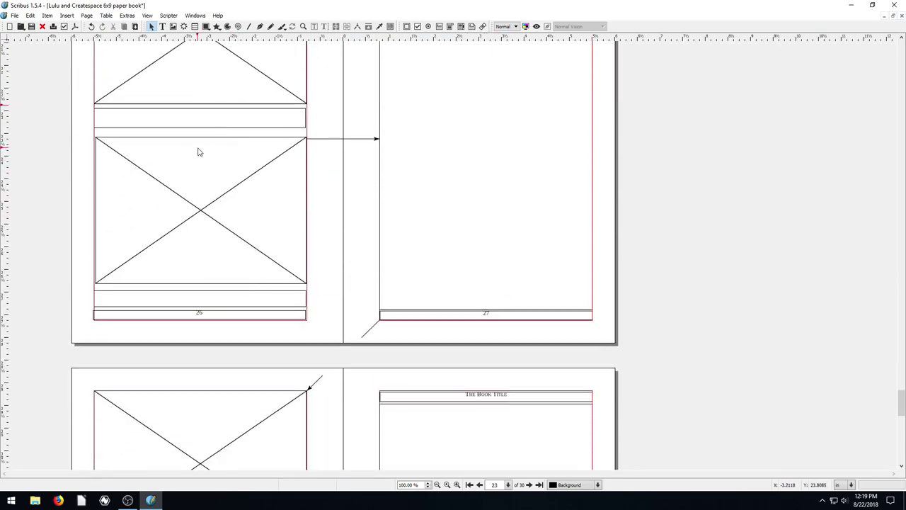
pyautogui.scroll(-5, 447, 201)
pyautogui.scroll(-1, 476, 200)
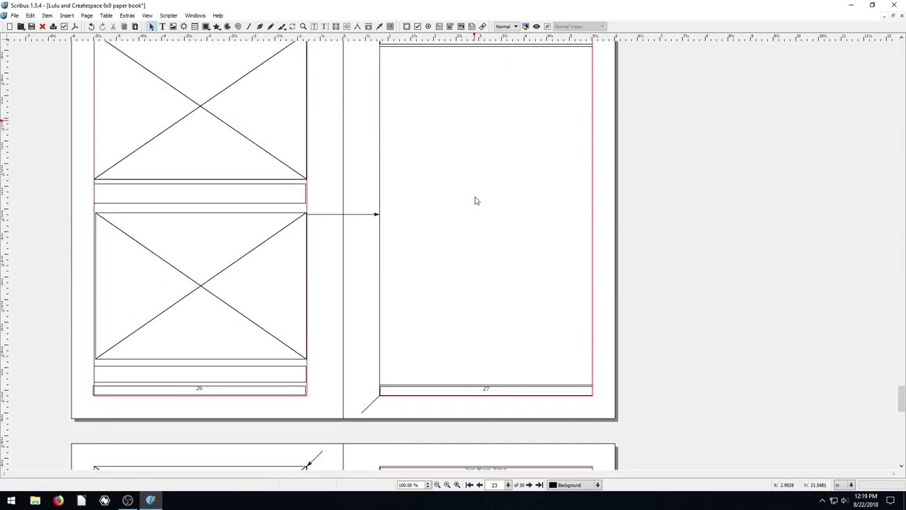
pyautogui.scroll(-5, 453, 202)
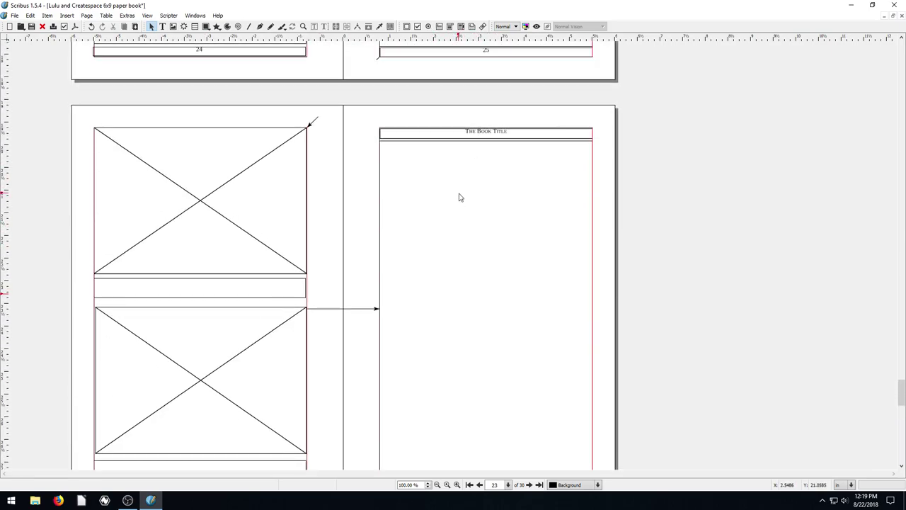
pyautogui.scroll(4, 463, 217)
pyautogui.scroll(-2, 453, 212)
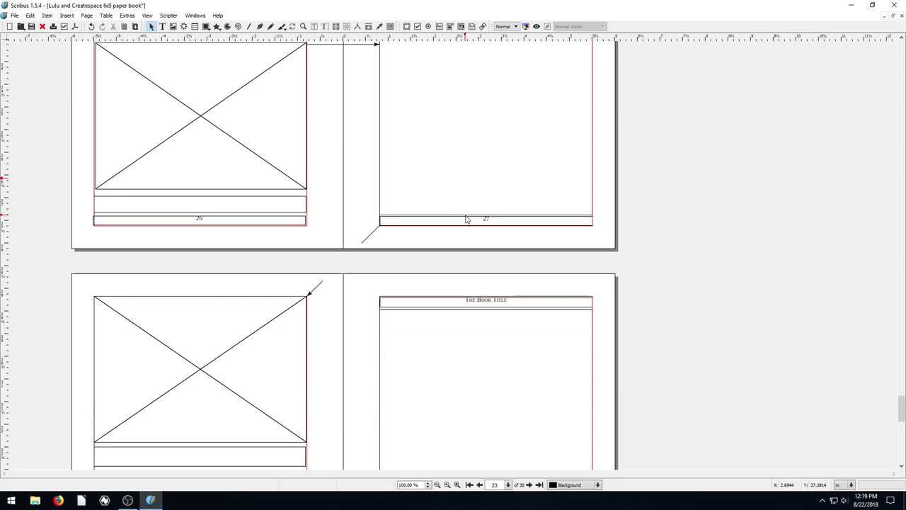
pyautogui.scroll(-3, 467, 234)
pyautogui.scroll(4, 435, 265)
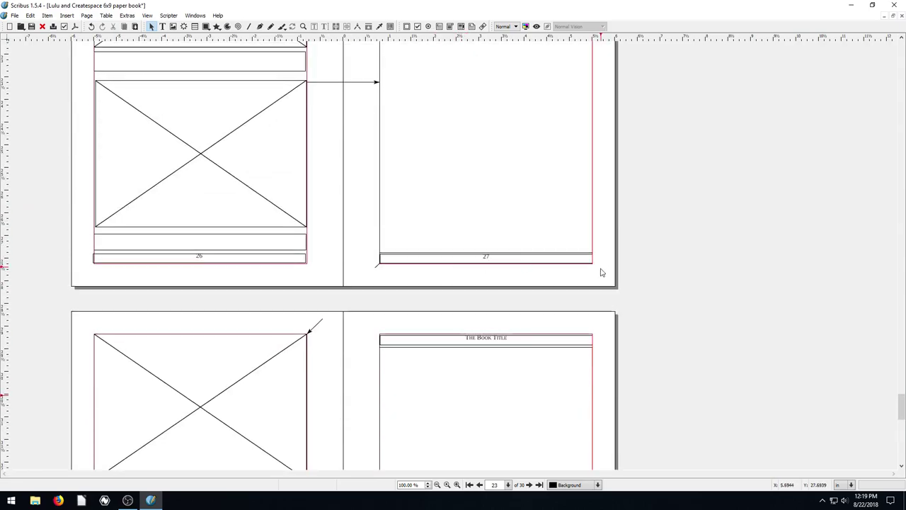
pyautogui.scroll(2, 598, 274)
# Step: Open the master pages and select Interior Right, cancelling an attempted deletion
pyautogui.click(31, 15)
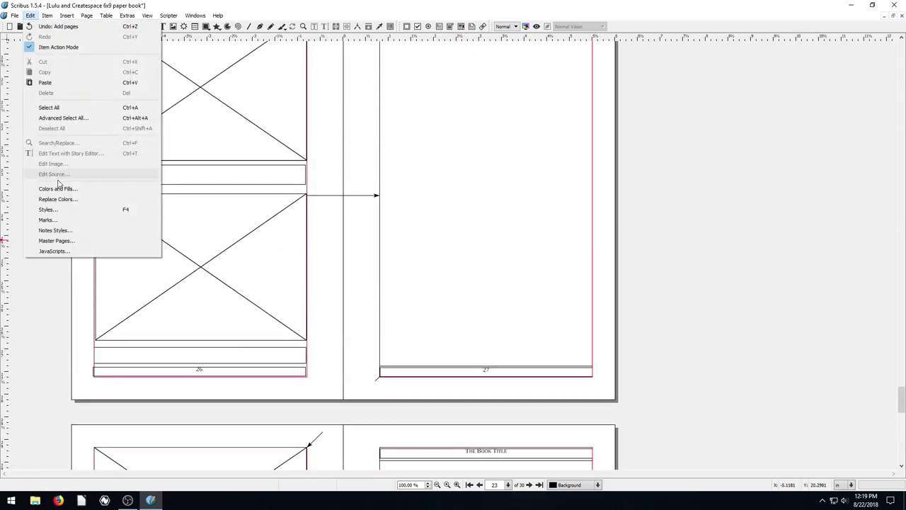
pyautogui.click(55, 241)
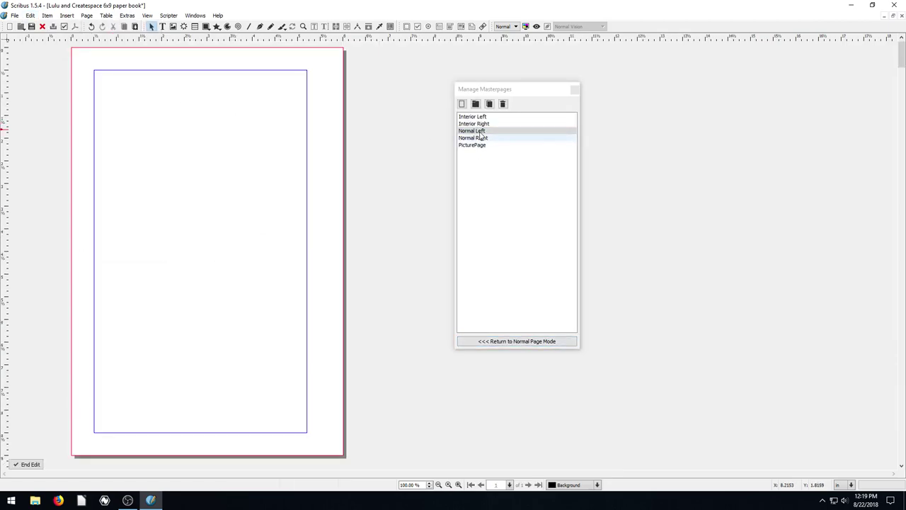
pyautogui.click(473, 124)
pyautogui.click(503, 105)
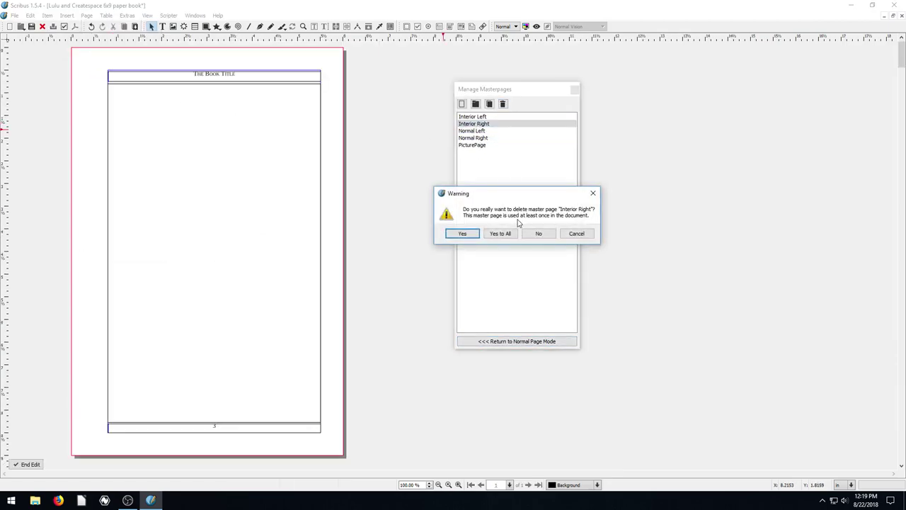
pyautogui.click(543, 234)
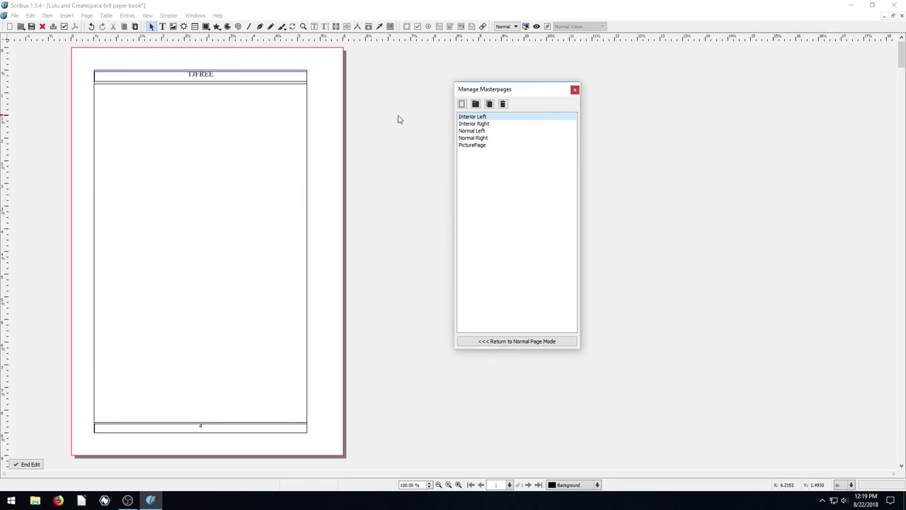
pyautogui.click(474, 124)
# Step: Overwrite the Interior Right header title with test text and return to the book pages
pyautogui.click(211, 79)
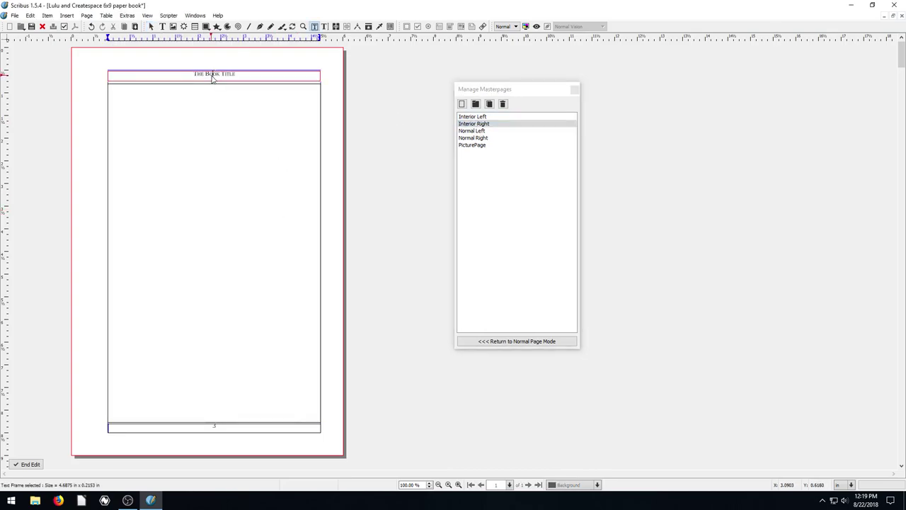
pyautogui.write('nfhfghfghdrghrthrthrthethet')
pyautogui.click(500, 341)
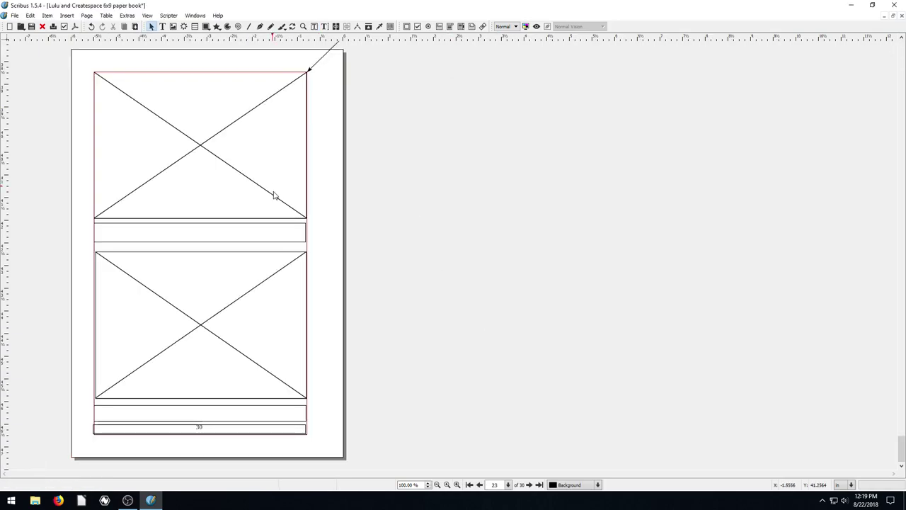
pyautogui.scroll(8, 465, 241)
pyautogui.scroll(5, 494, 228)
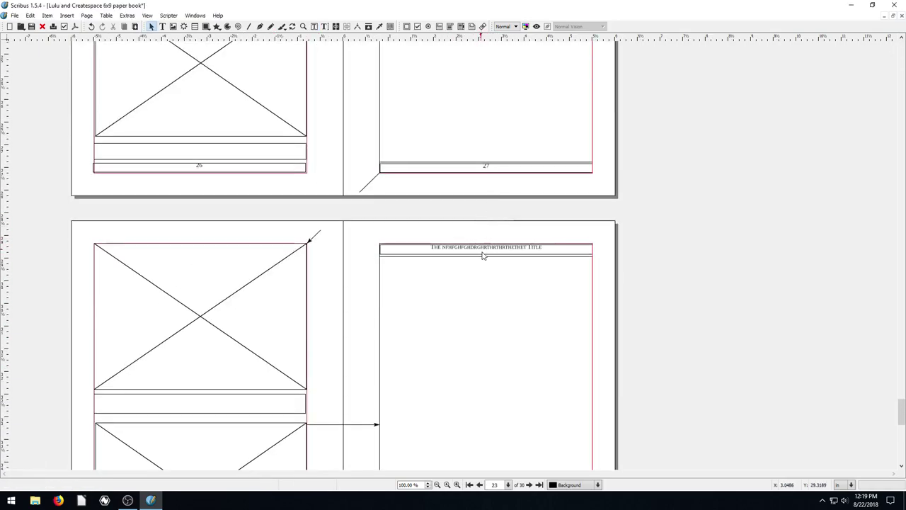
pyautogui.scroll(2, 489, 257)
pyautogui.scroll(5, 488, 257)
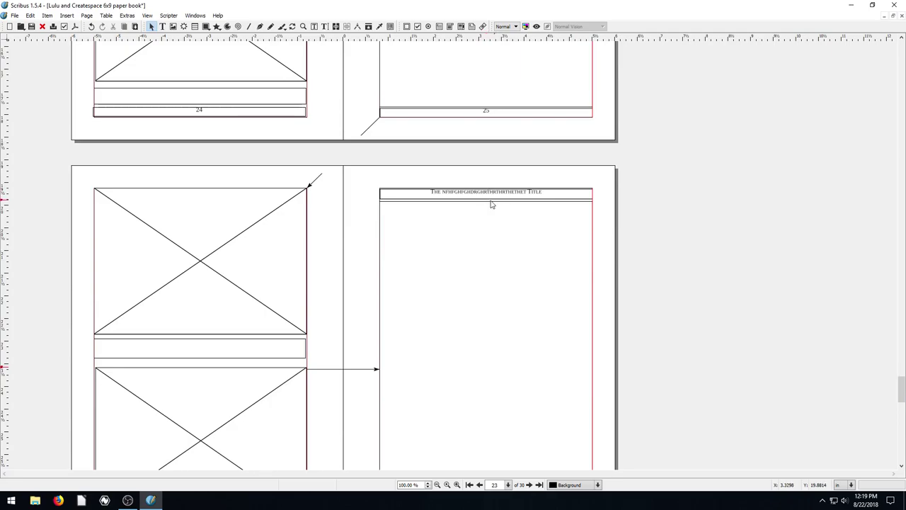
pyautogui.moveTo(901, 389); pyautogui.dragTo(828, 250)
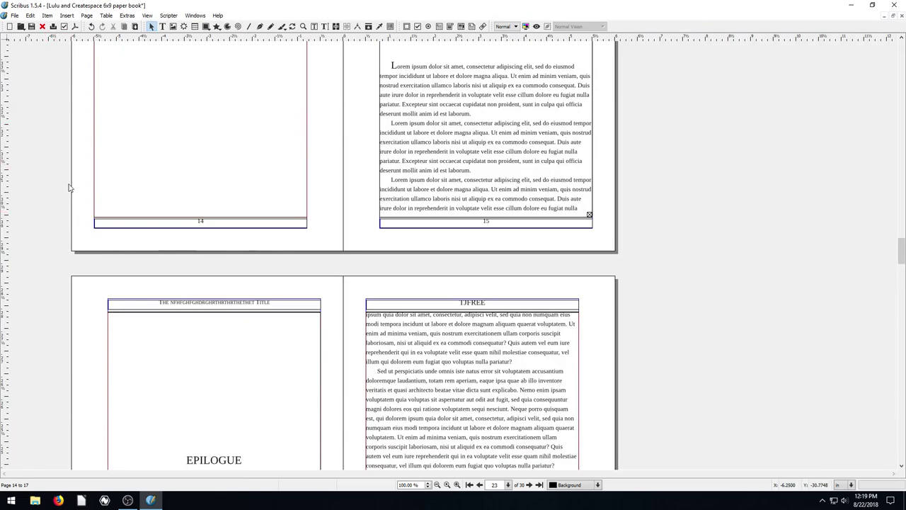
pyautogui.scroll(5, 621, 265)
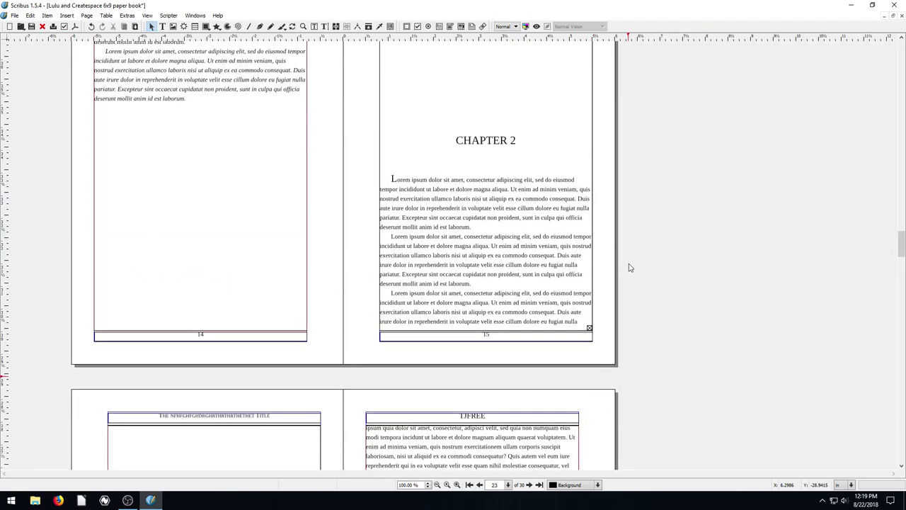
# Step: Create a blank Letter document, Document-1, and enter master page editing on its only master, Normal
pyautogui.click(10, 27)
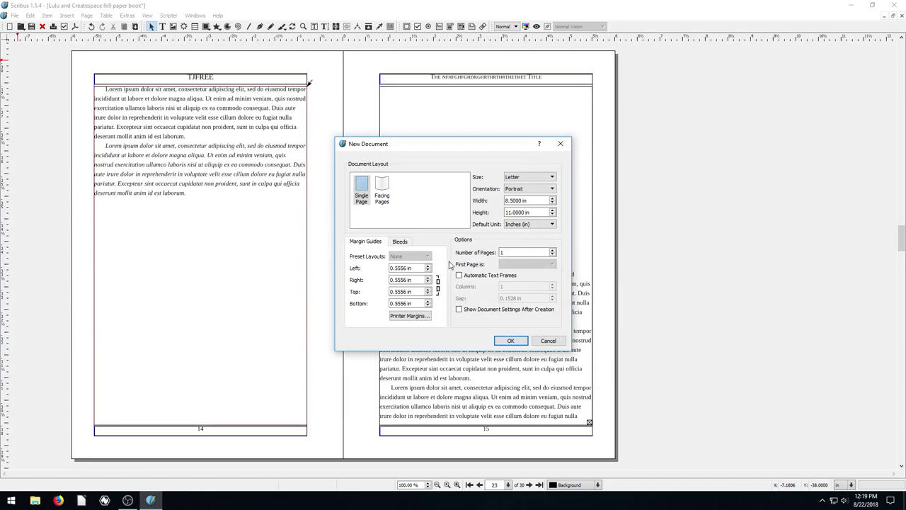
pyautogui.click(519, 340)
pyautogui.click(30, 15)
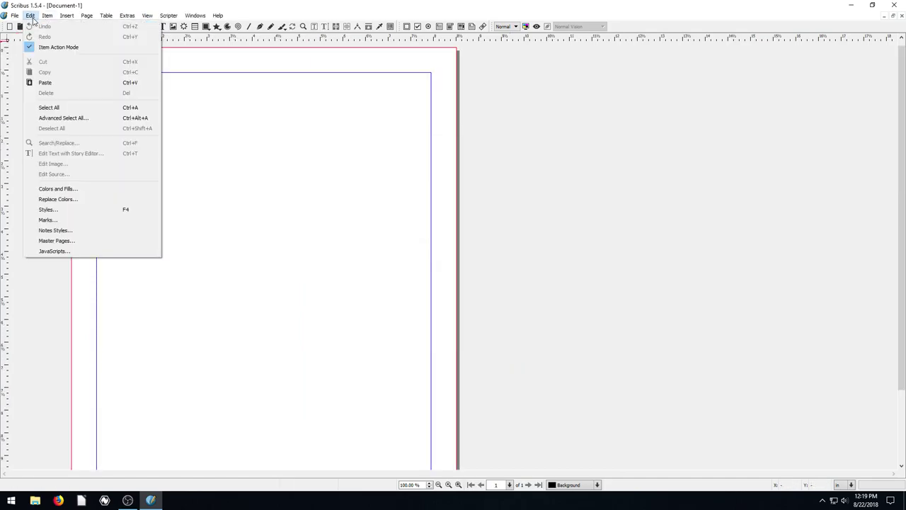
pyautogui.click(59, 243)
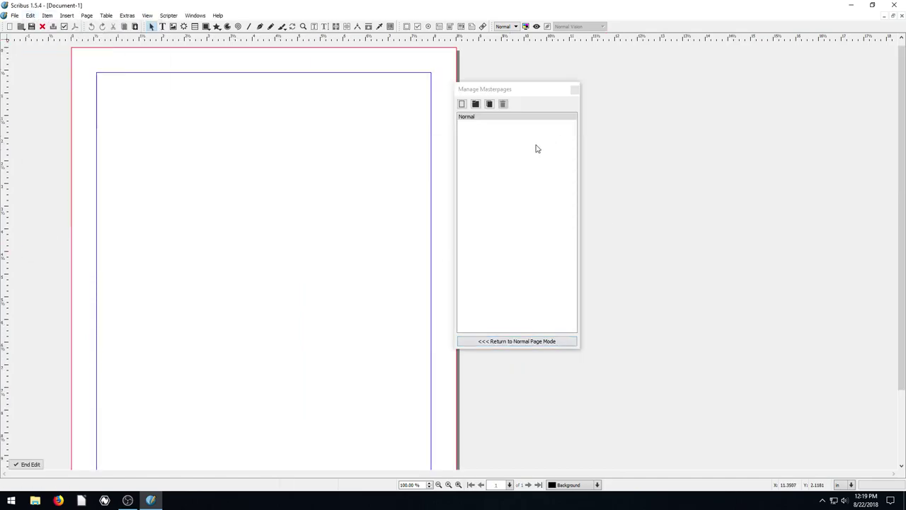
pyautogui.click(466, 117)
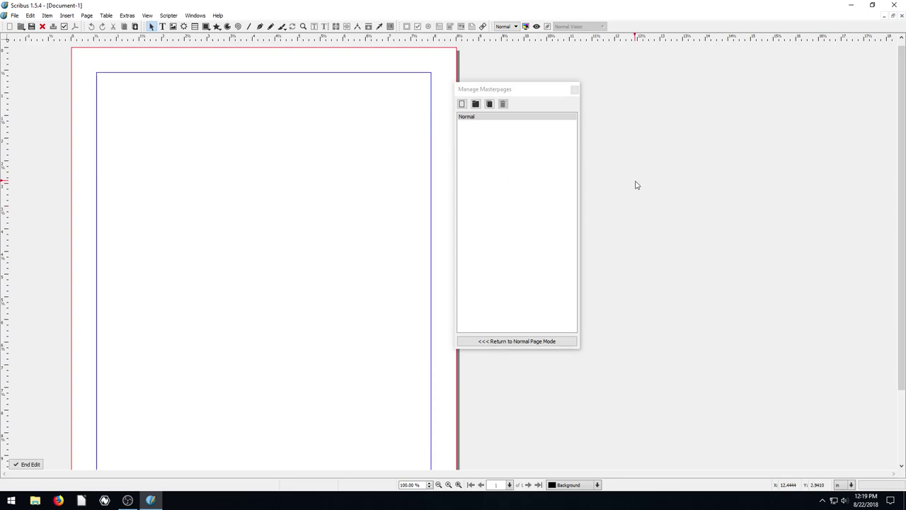
pyautogui.click(575, 89)
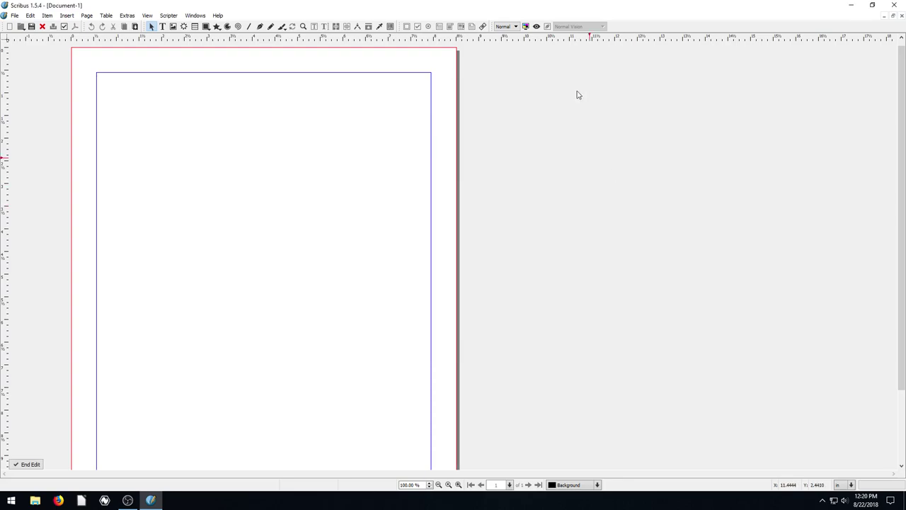